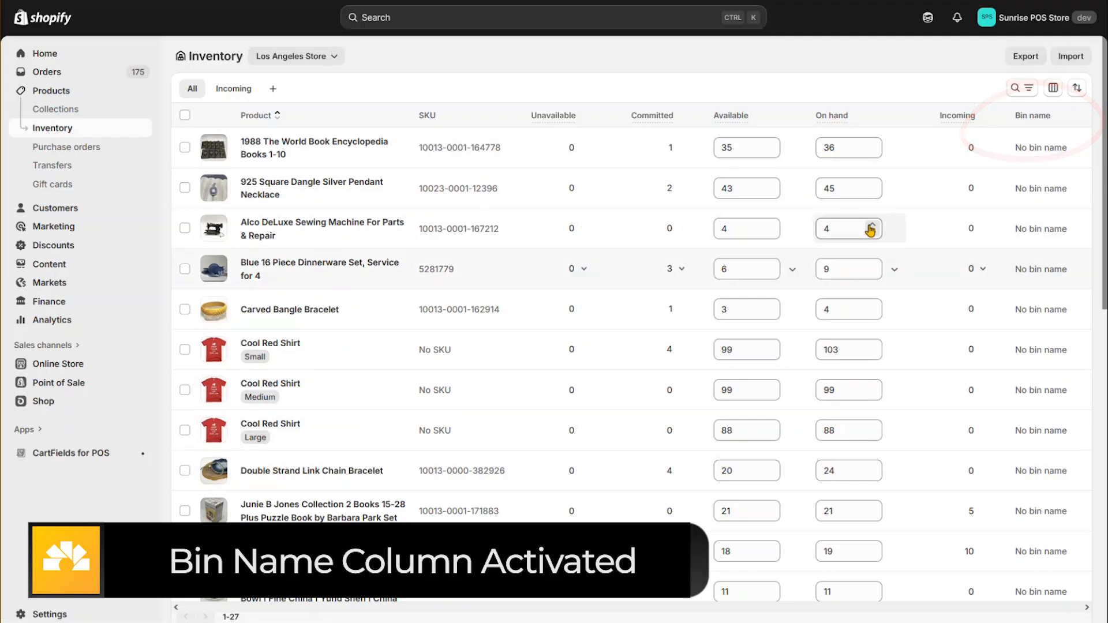
triple_click(1043, 153)
left_click(1044, 153)
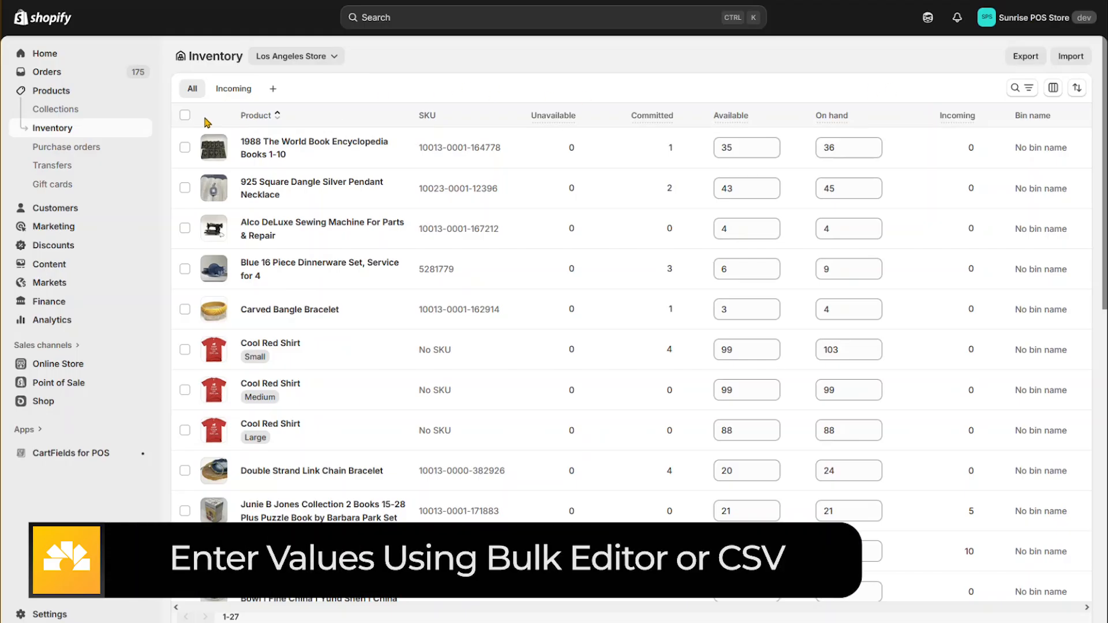
Select the first four products in the inventory list, from the World Book Encyclopedia to the Blue 16 Piece Dinnerware Set, for bulk editing
left_click(184, 148)
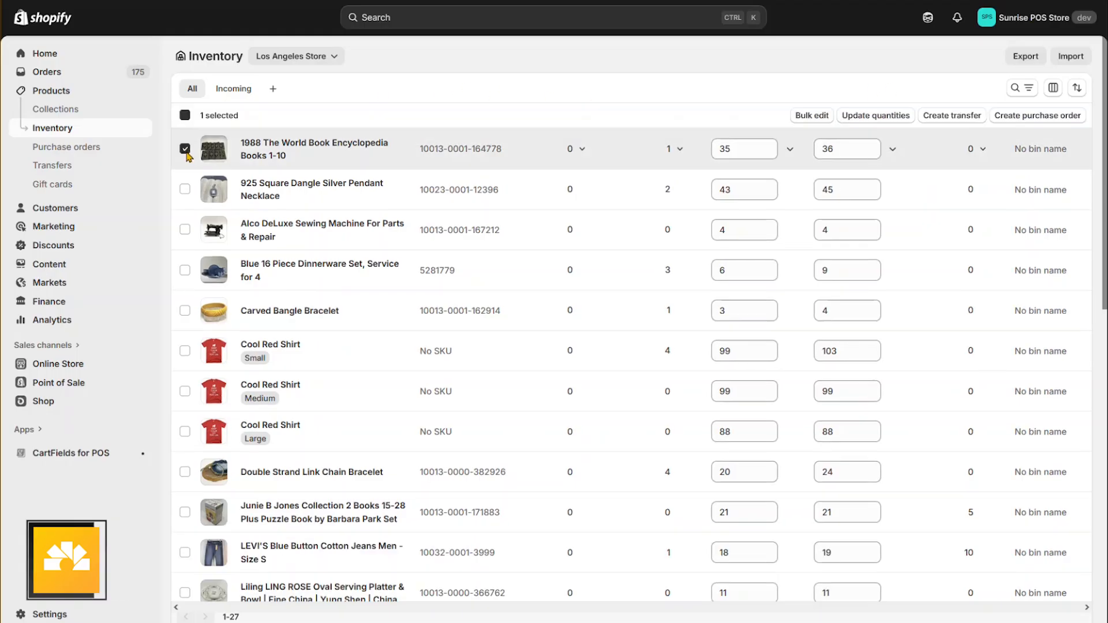
left_click(185, 188)
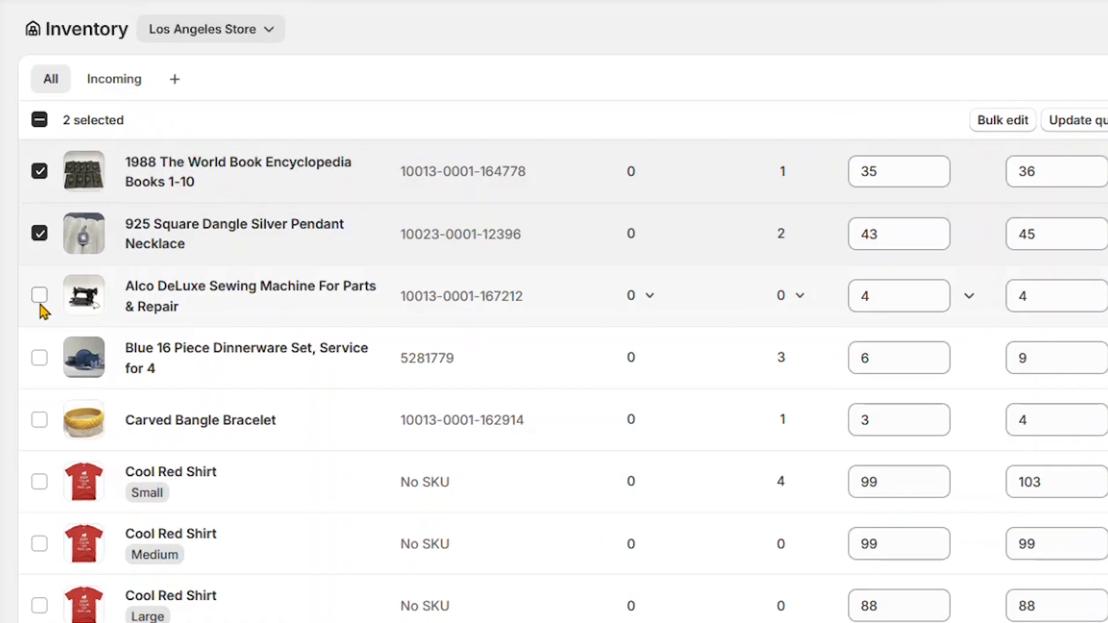
left_click(184, 229)
left_click(185, 269)
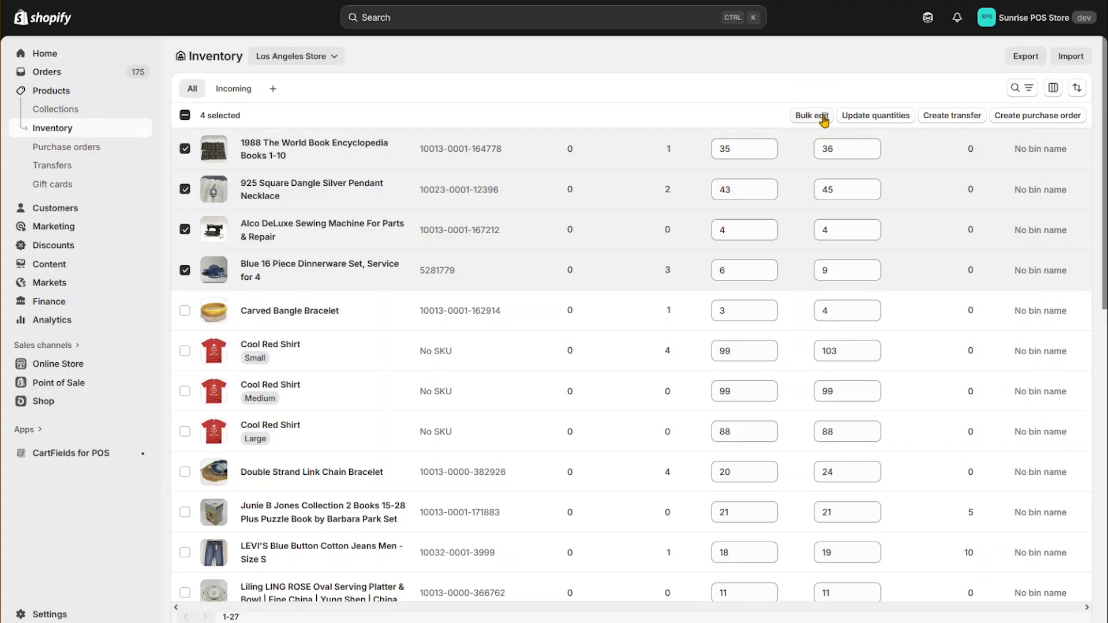
left_click(823, 118)
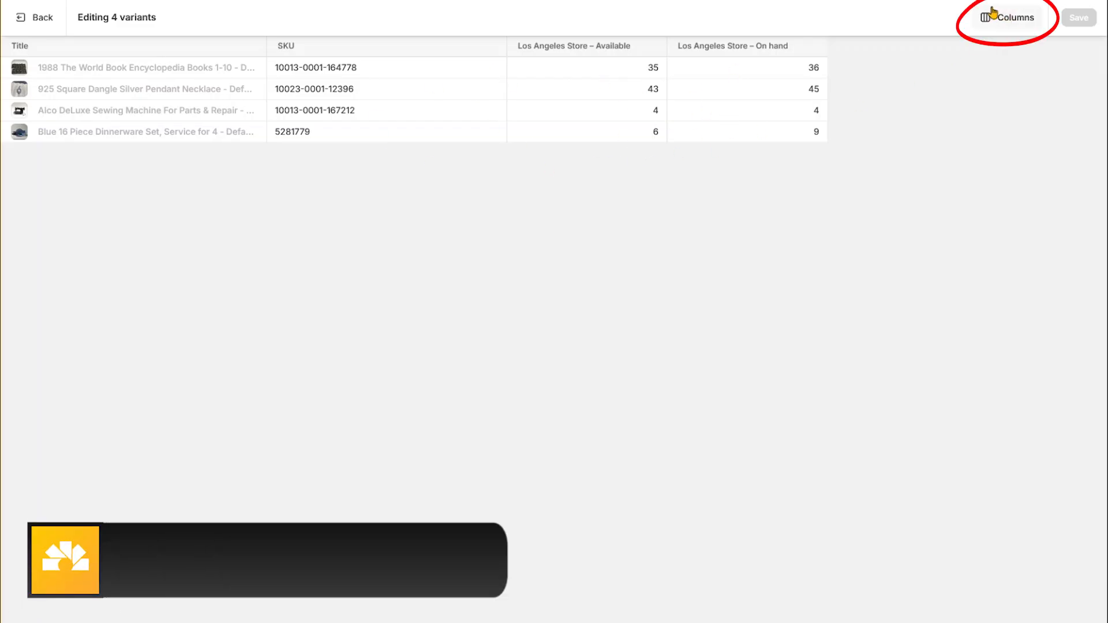
Show bin names by location as a column in the bulk editor
left_click(1016, 23)
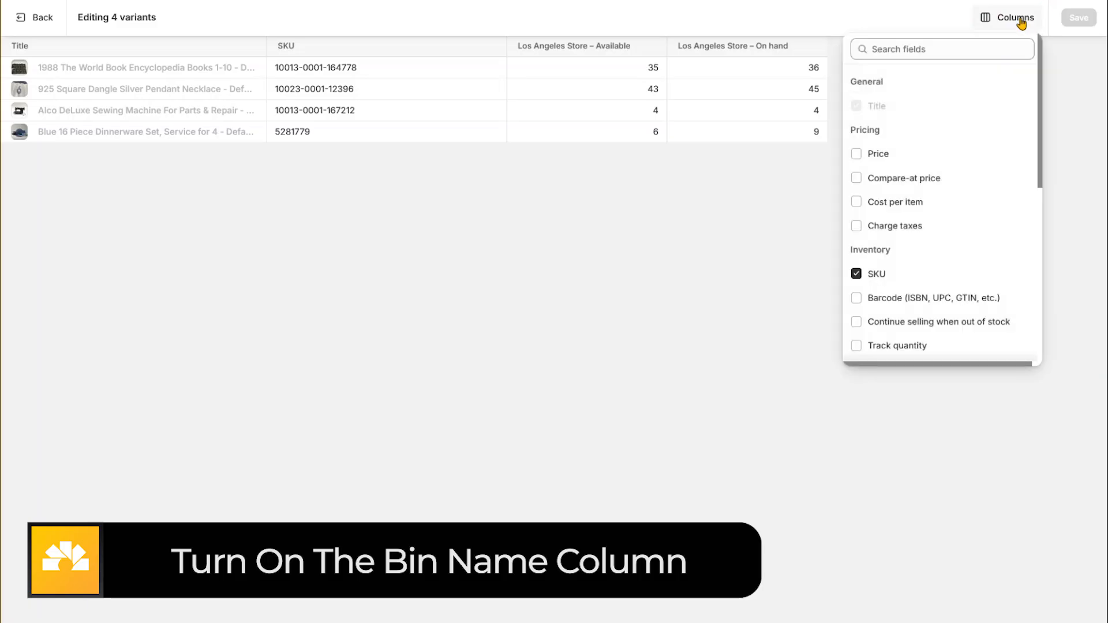
scroll(965, 196, "down", 6)
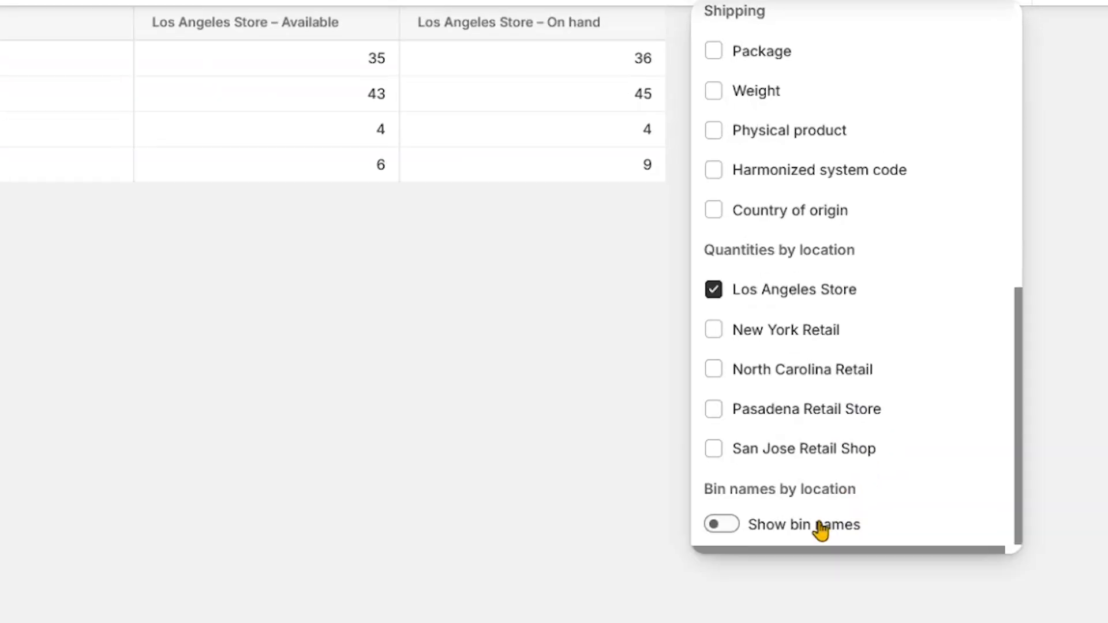
left_click(699, 563)
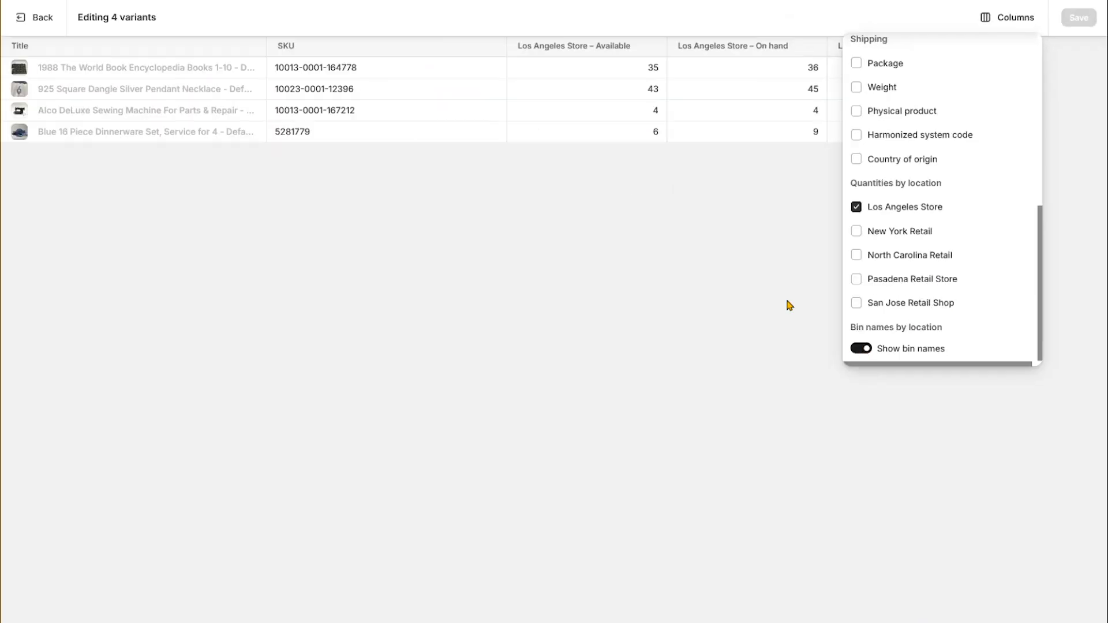
left_click(756, 280)
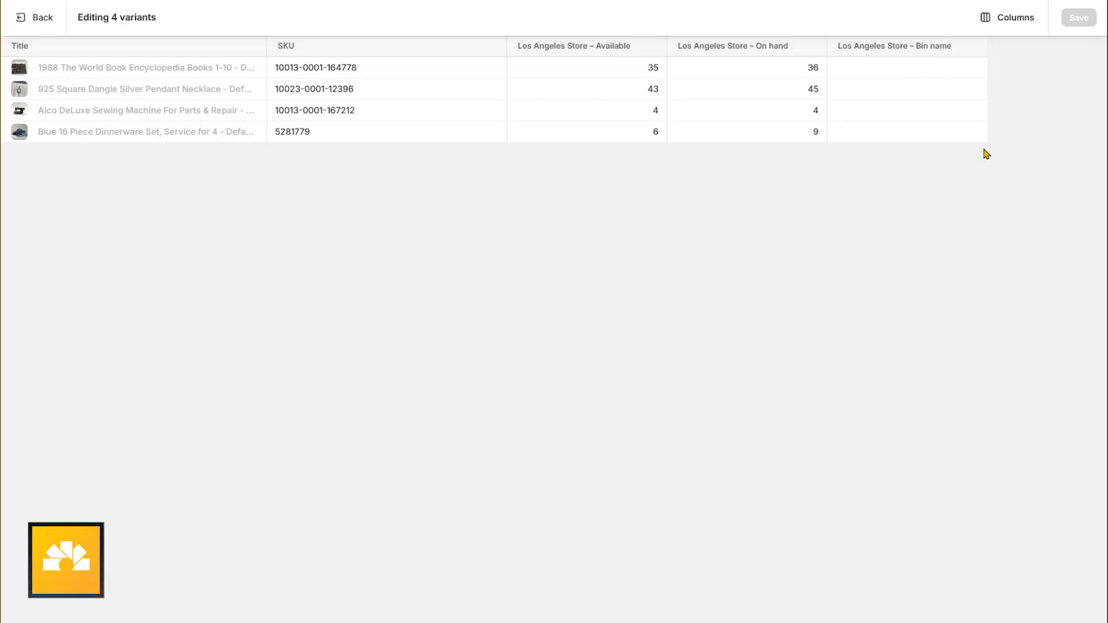
Enter the Los Angeles Store bin names A-001 for the World Book Encyclopedia and Rack 02 - Shelf 03 for the silver pendant necklace
left_click(881, 68)
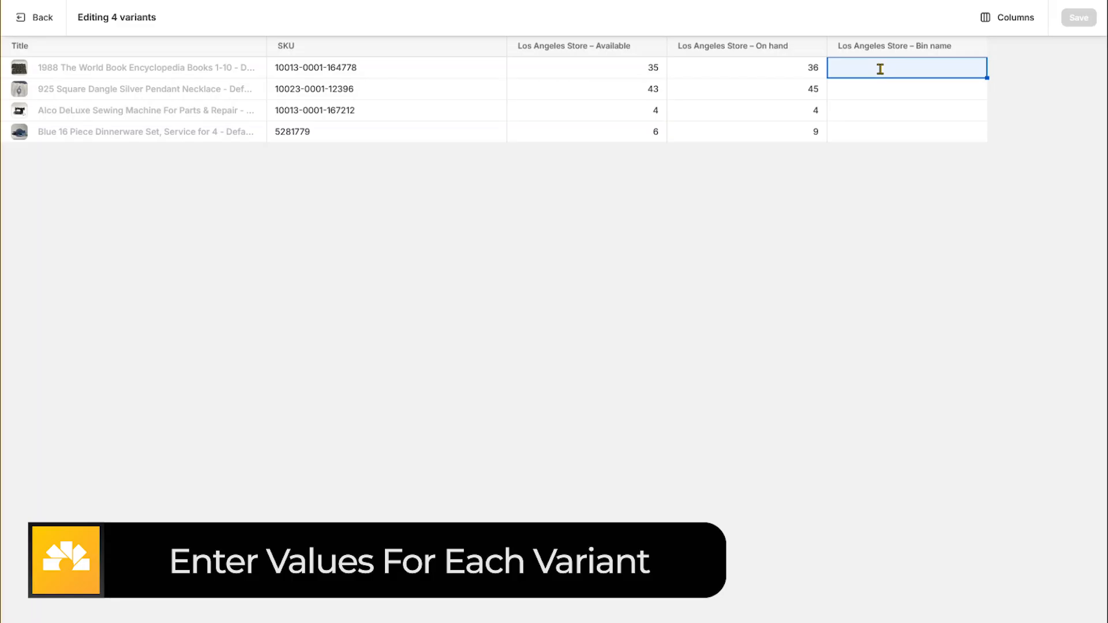
type("A")
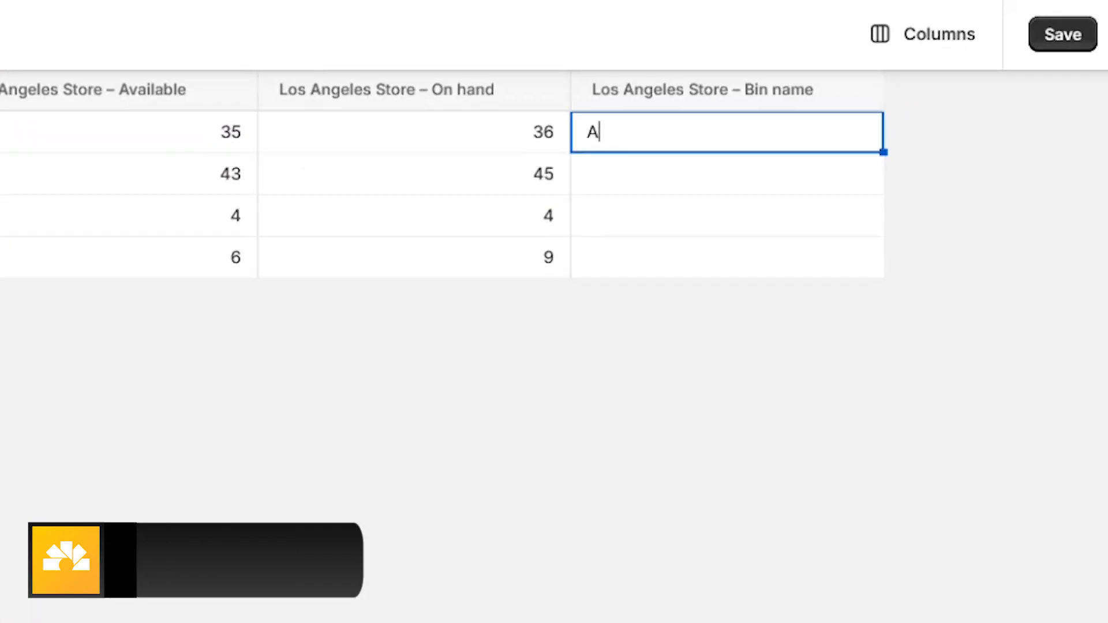
type("-001")
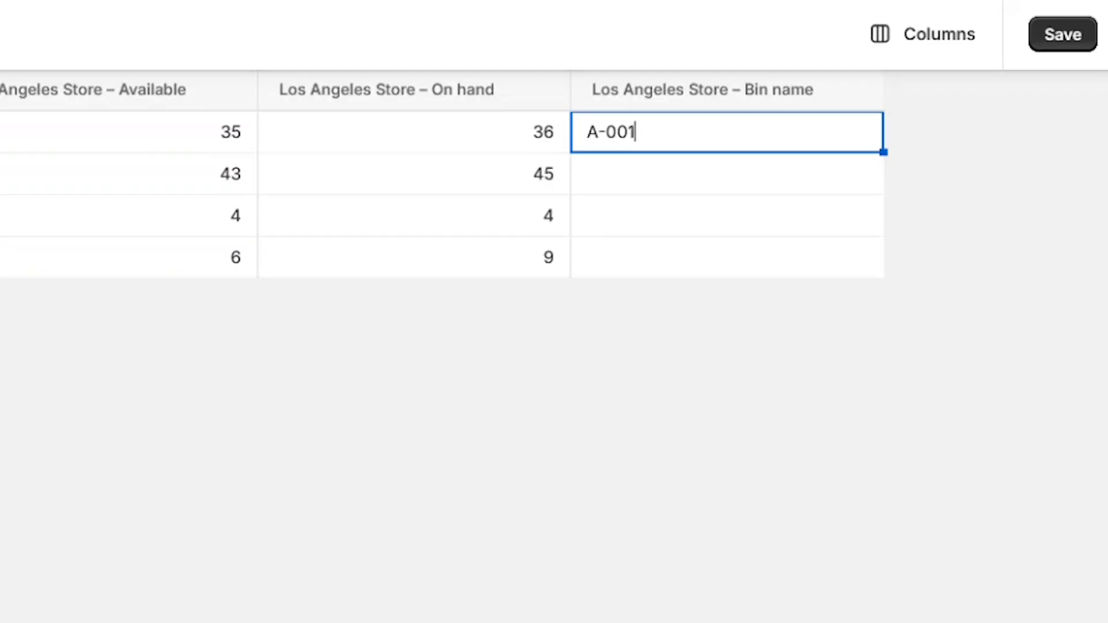
left_click(665, 183)
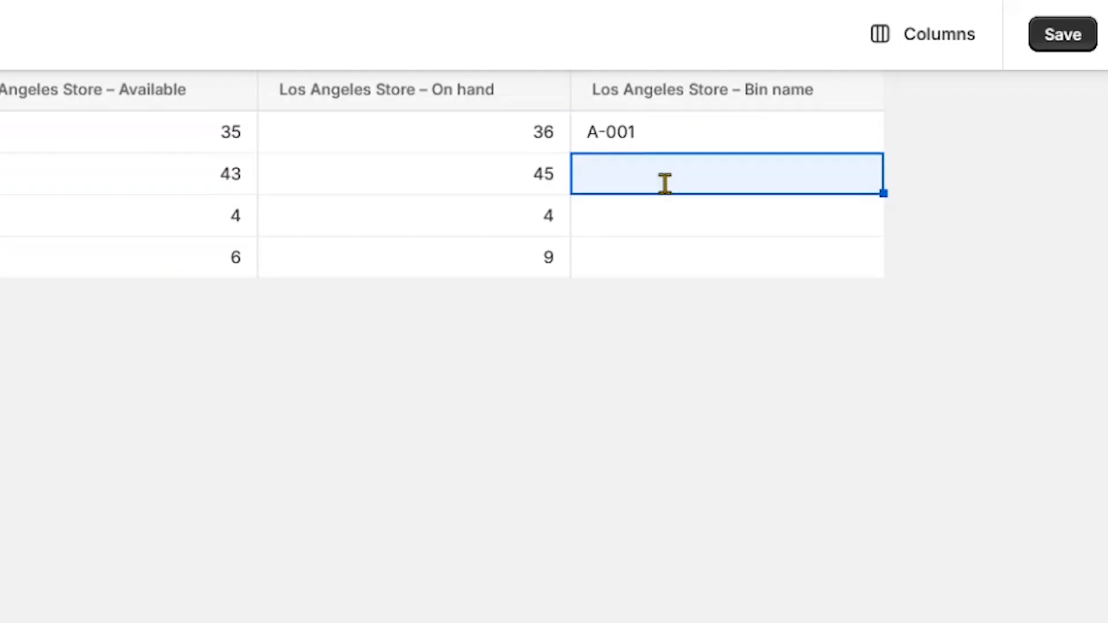
type("Rac")
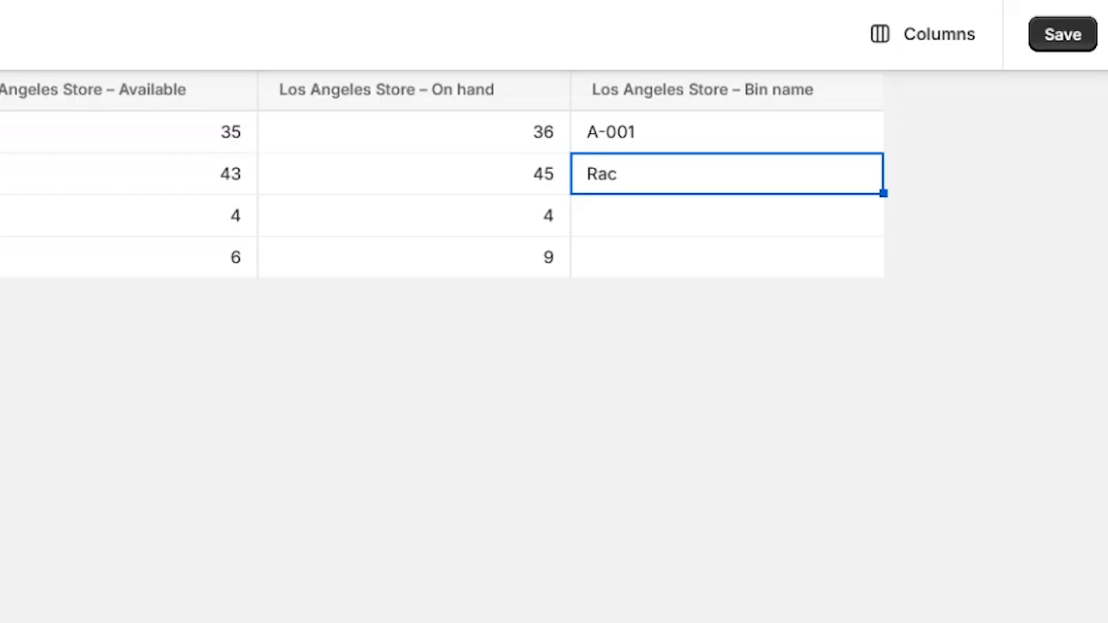
type("k 02 - Shelf 03")
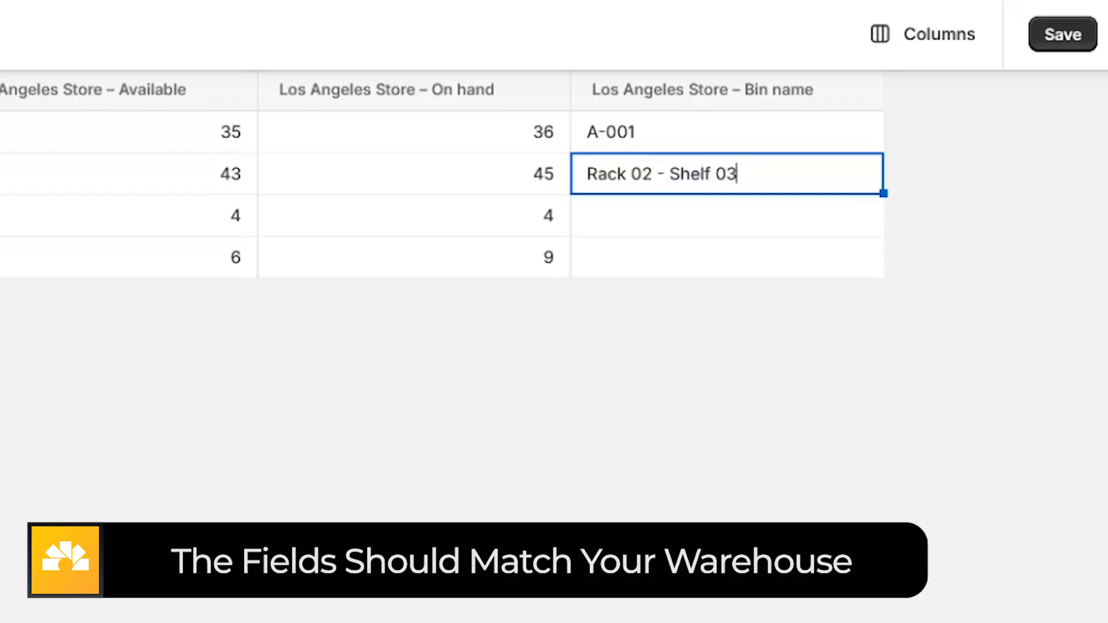
Set the Los Angeles Store bin name of the Alco DeLuxe Sewing Machine to Rack 04 - Shelf 02
left_click(631, 230)
type("Rack")
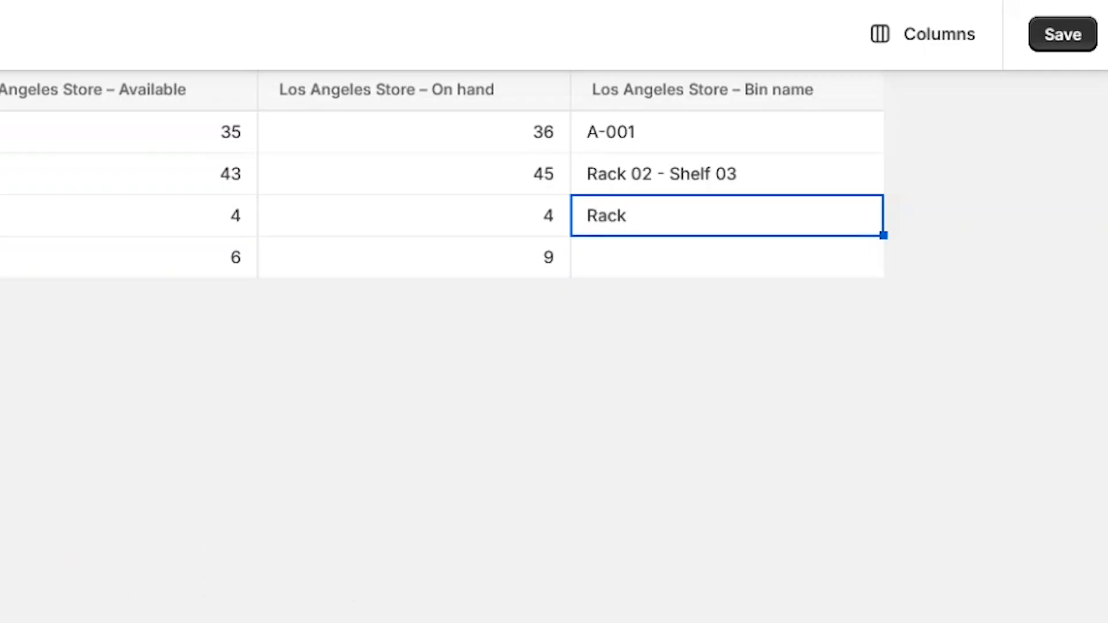
type(" 04 - Shelf ")
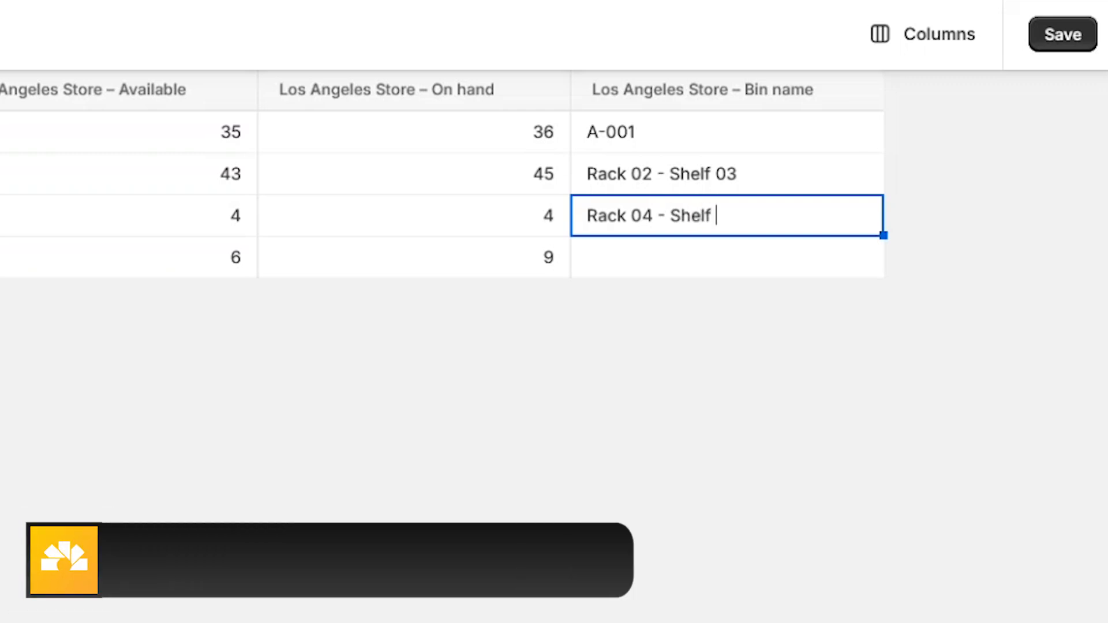
type("02")
key("Return")
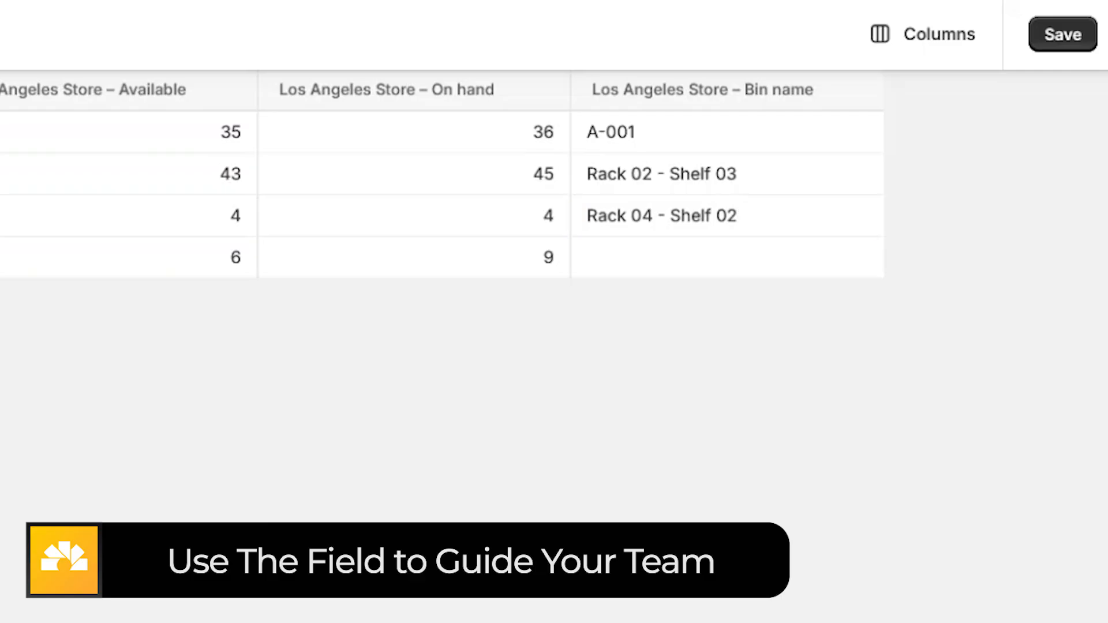
Set the dinnerware set's Los Angeles Store bin name to Row 4 - Rack 7 and save the variants
left_click(676, 248)
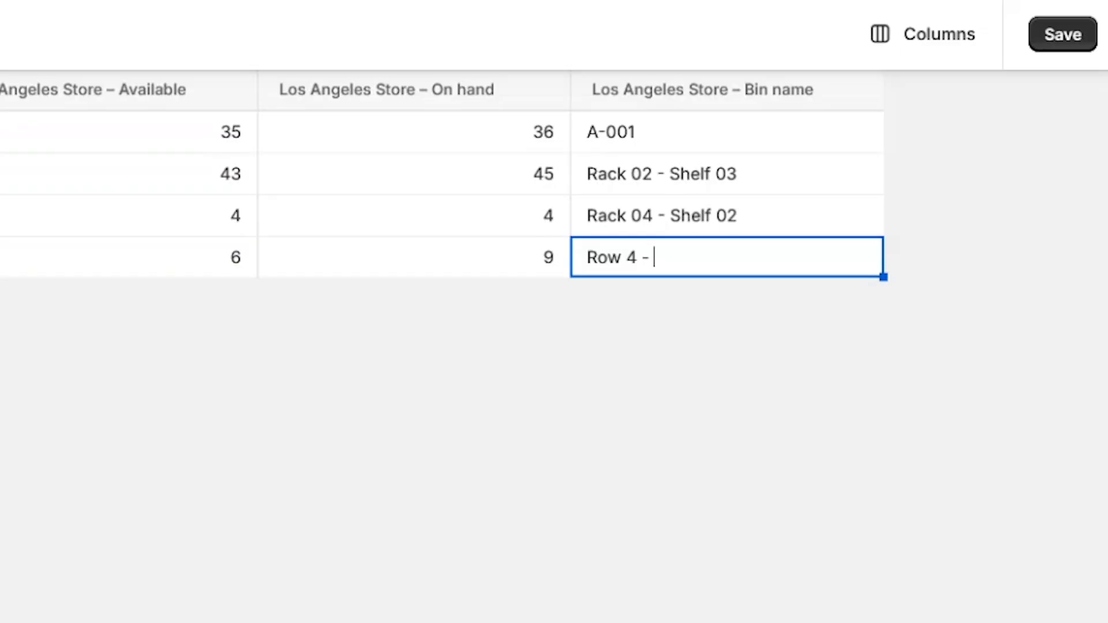
type("ack")
key("Return")
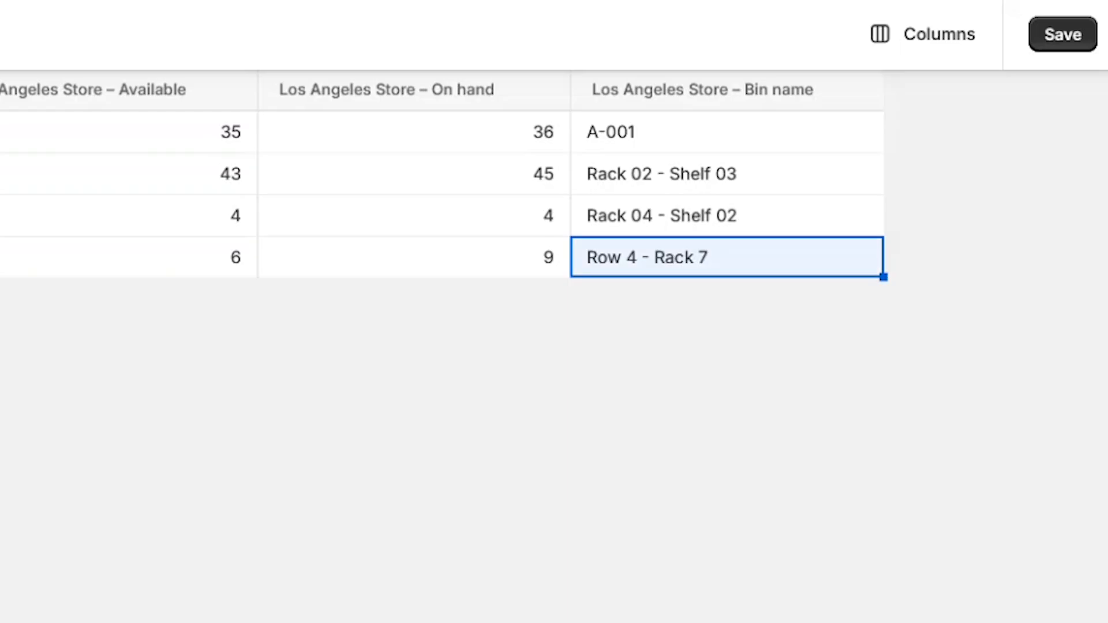
left_click(1090, 43)
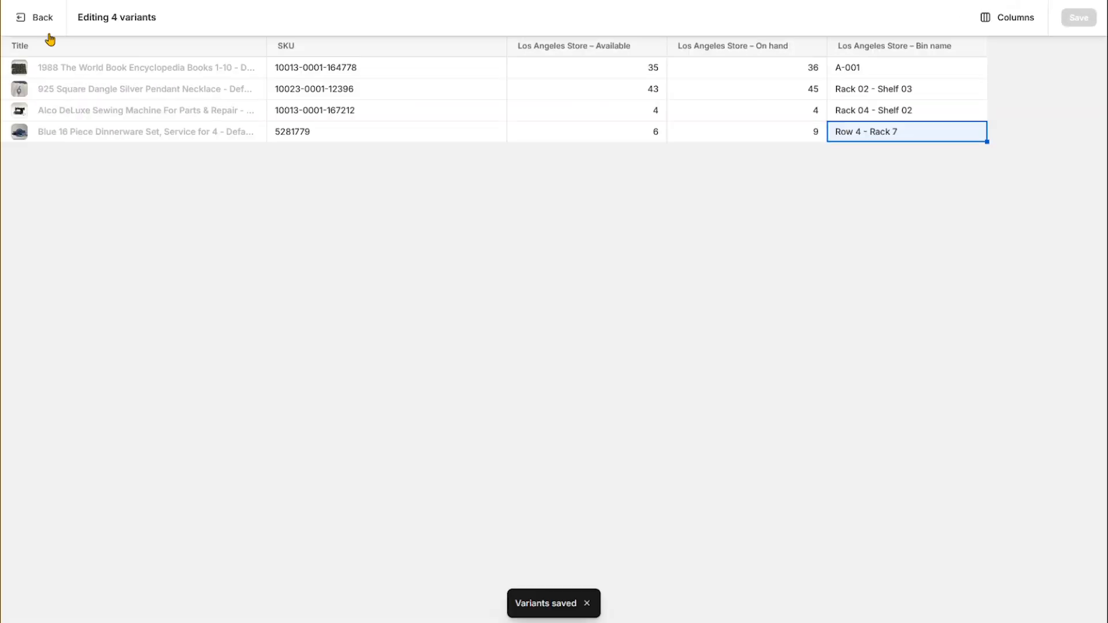
Return to the inventory list and review the bin names of the products
left_click(37, 23)
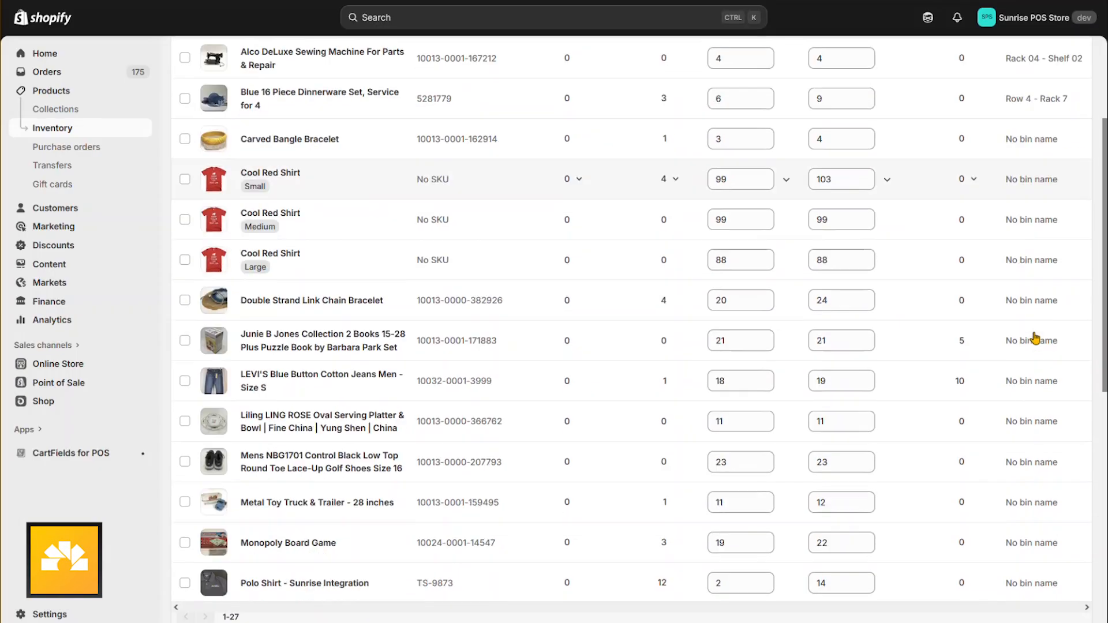
scroll(1031, 342, "down", 5)
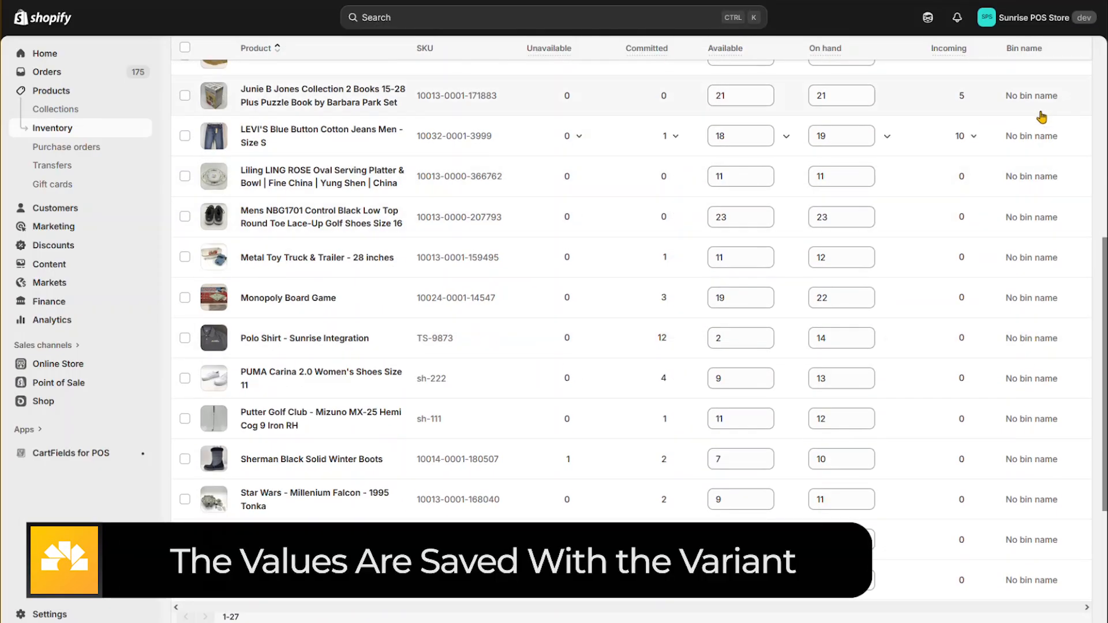
scroll(1020, 513, "up", 5)
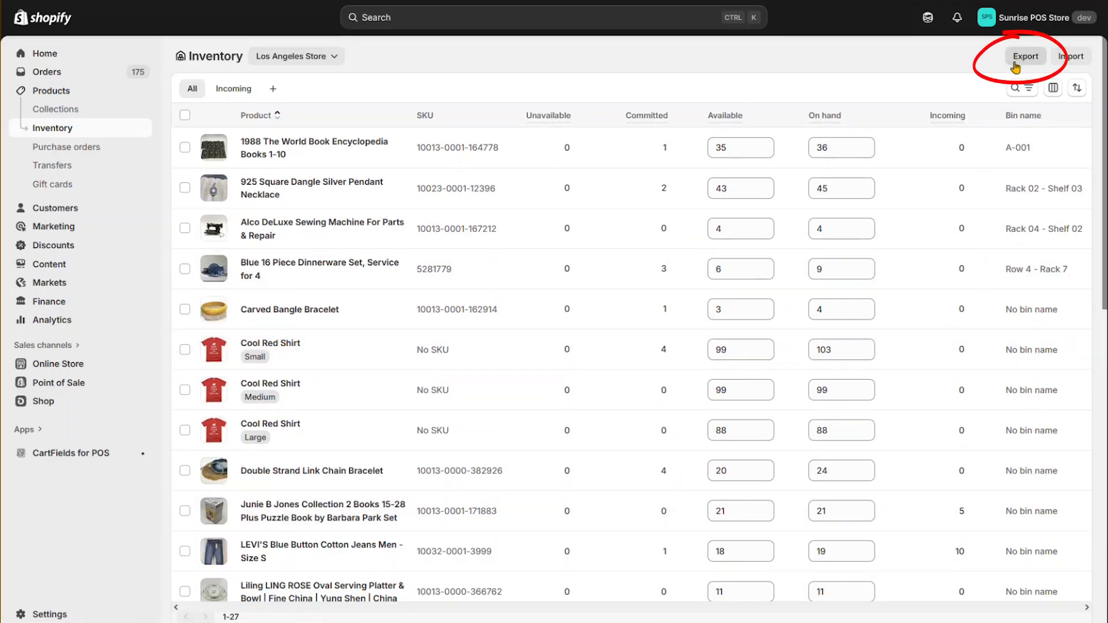
Export all variants from all locations with all inventory states as a plain CSV file
left_click(1026, 60)
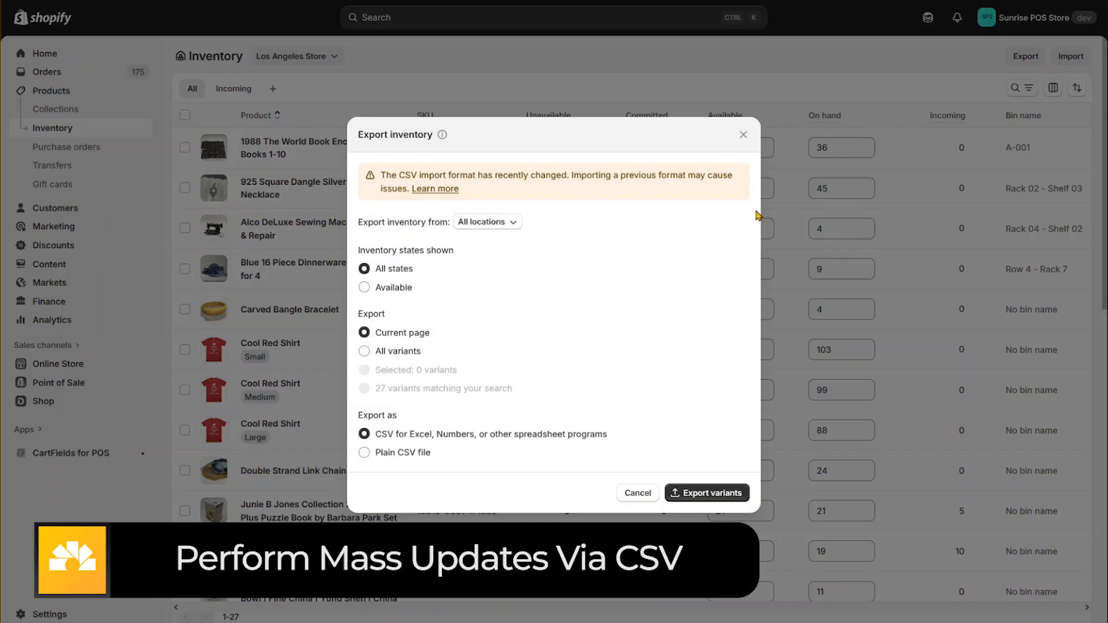
left_click(366, 353)
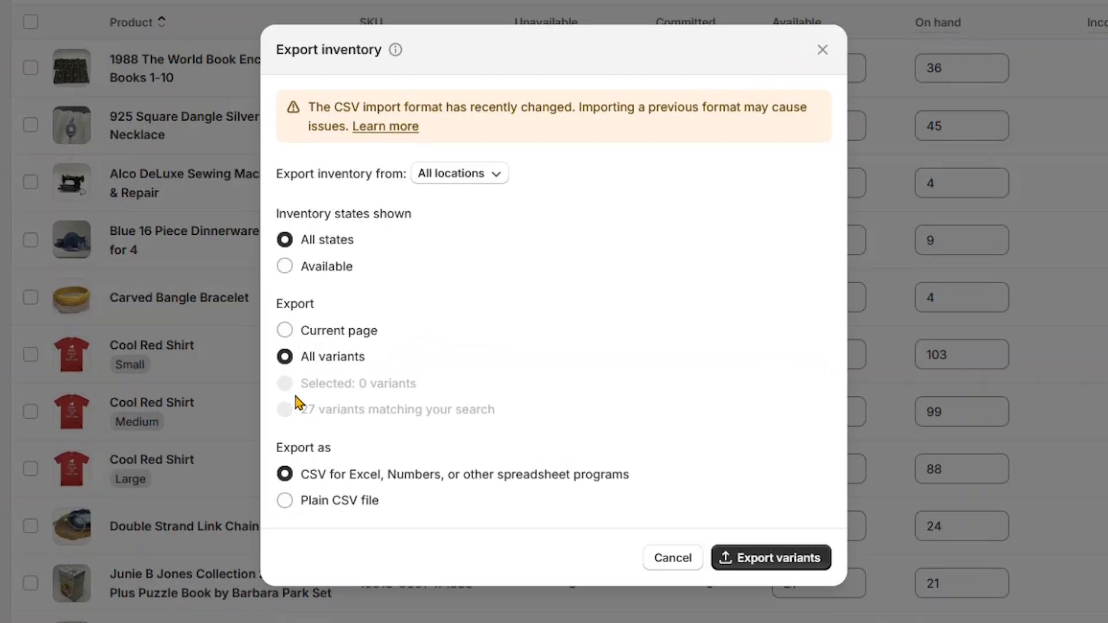
left_click(286, 503)
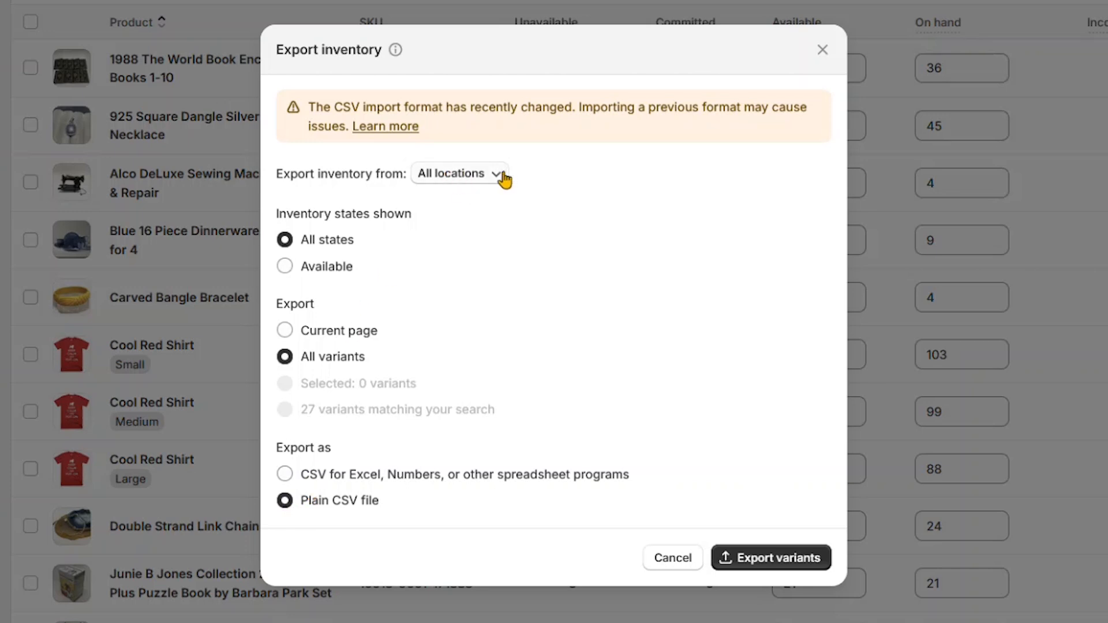
left_click(468, 176)
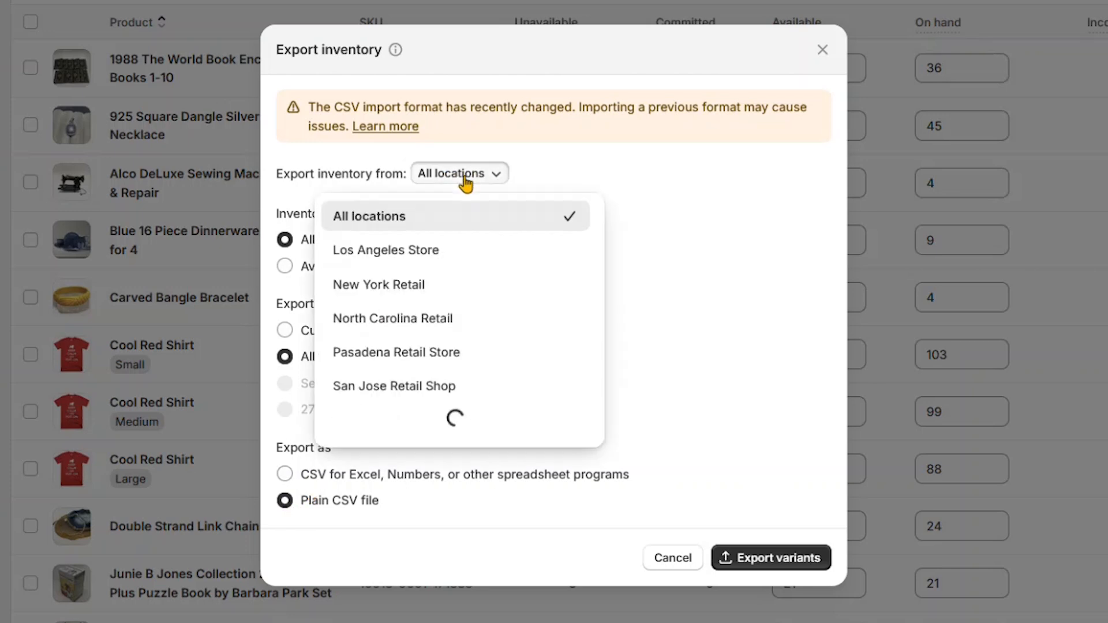
left_click(395, 222)
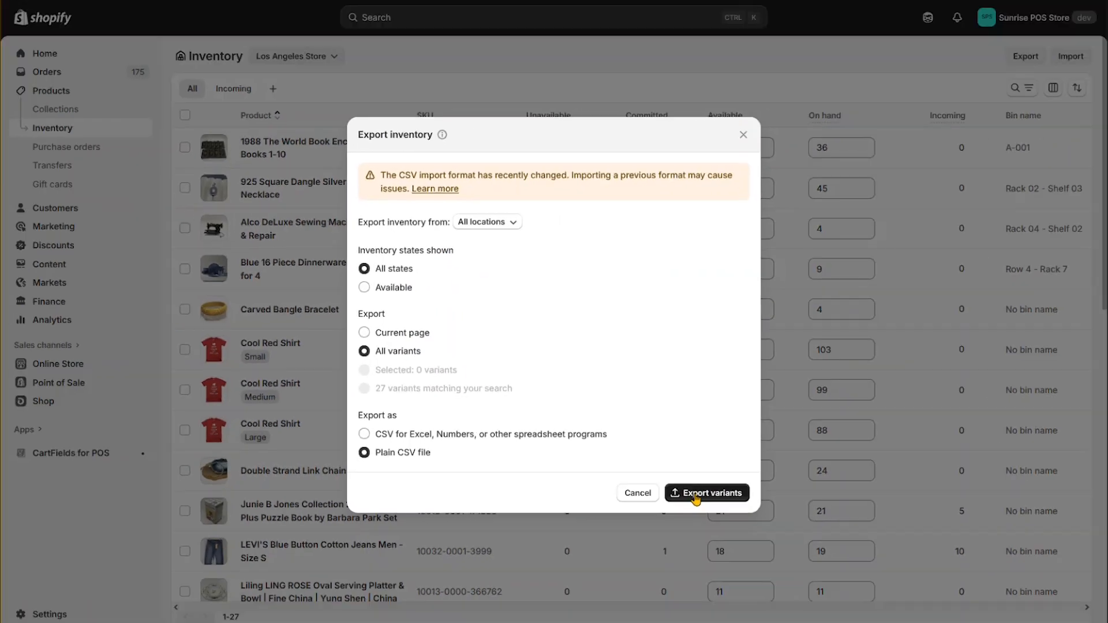
left_click(697, 494)
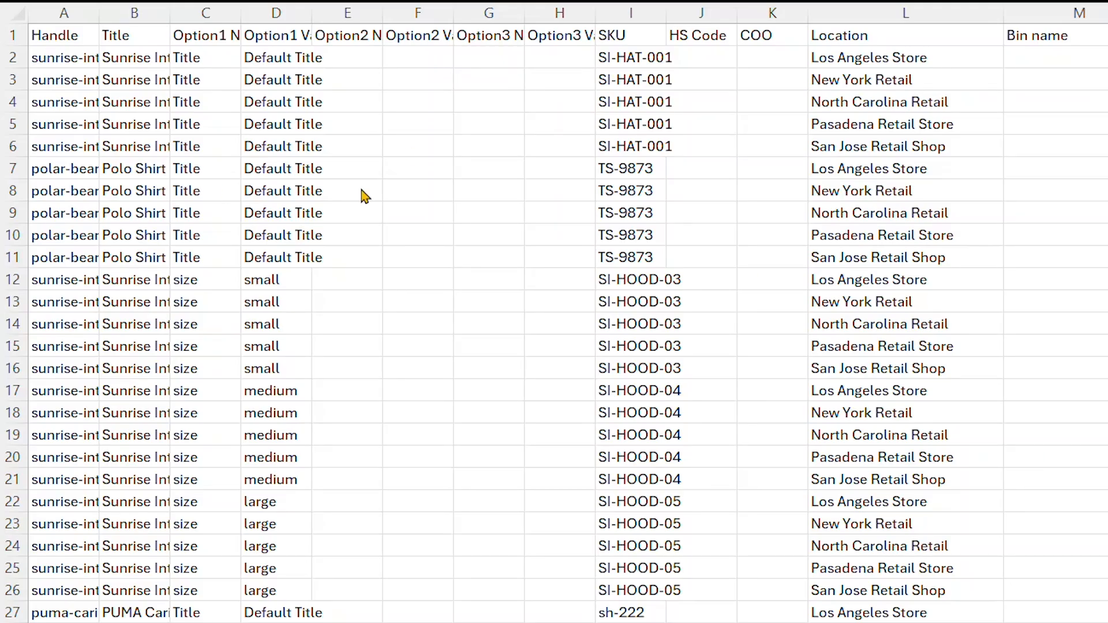
Examine the Bin name column of the exported inventory CSV in the spreadsheet program, including the silver pendant necklace's Los Angeles Store row
left_click(1080, 620)
scroll(1089, 164, "down", 13)
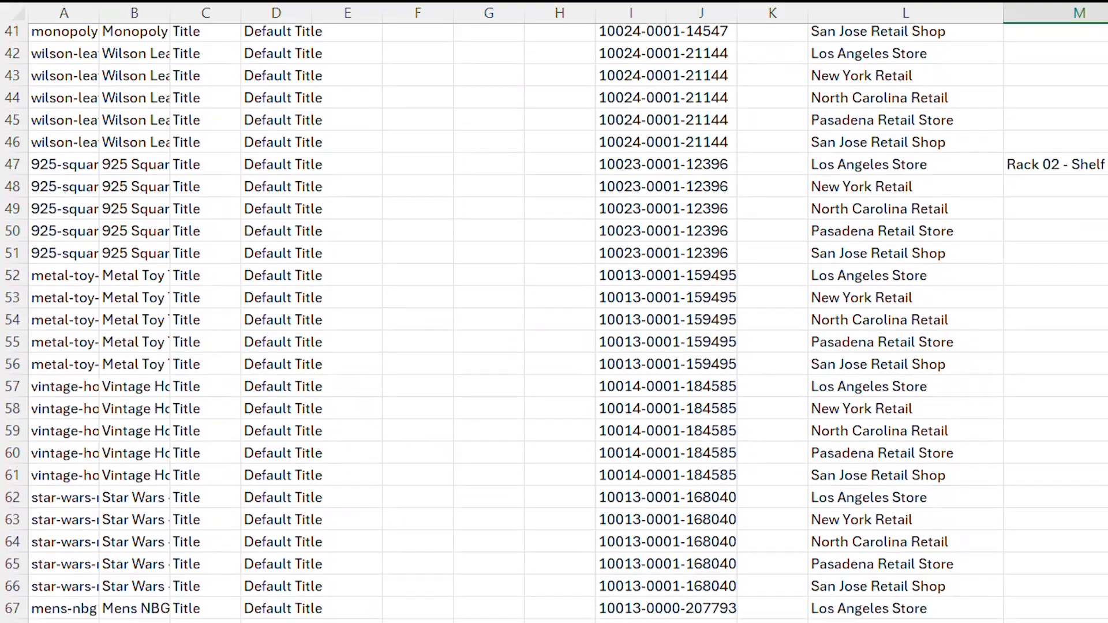
left_click(1089, 164)
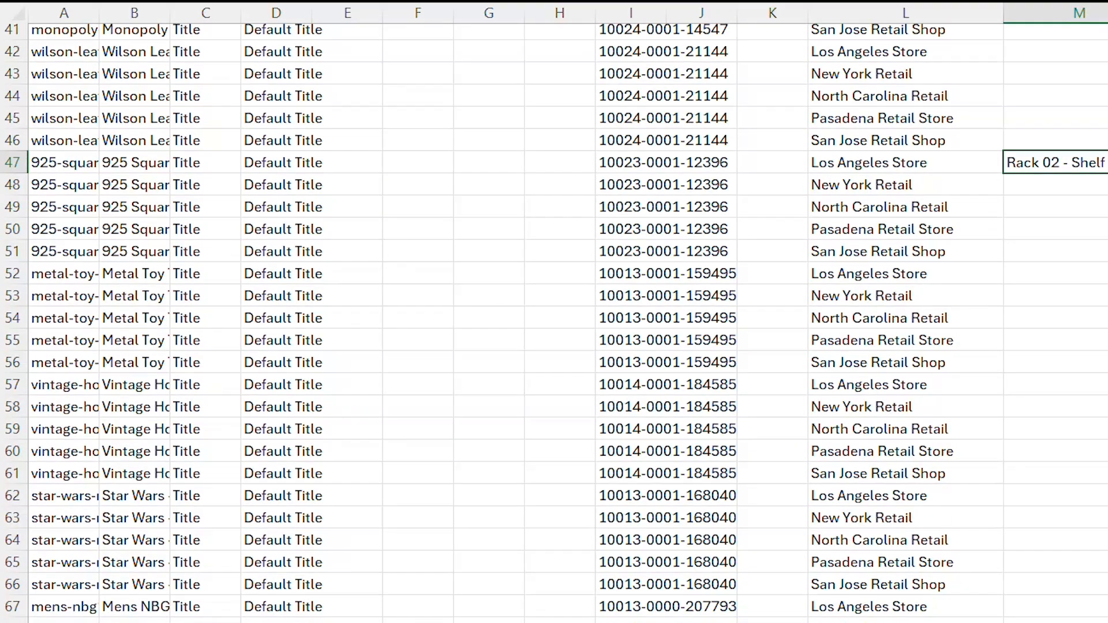
scroll(1074, 163, "up", 13)
left_click(1056, 13)
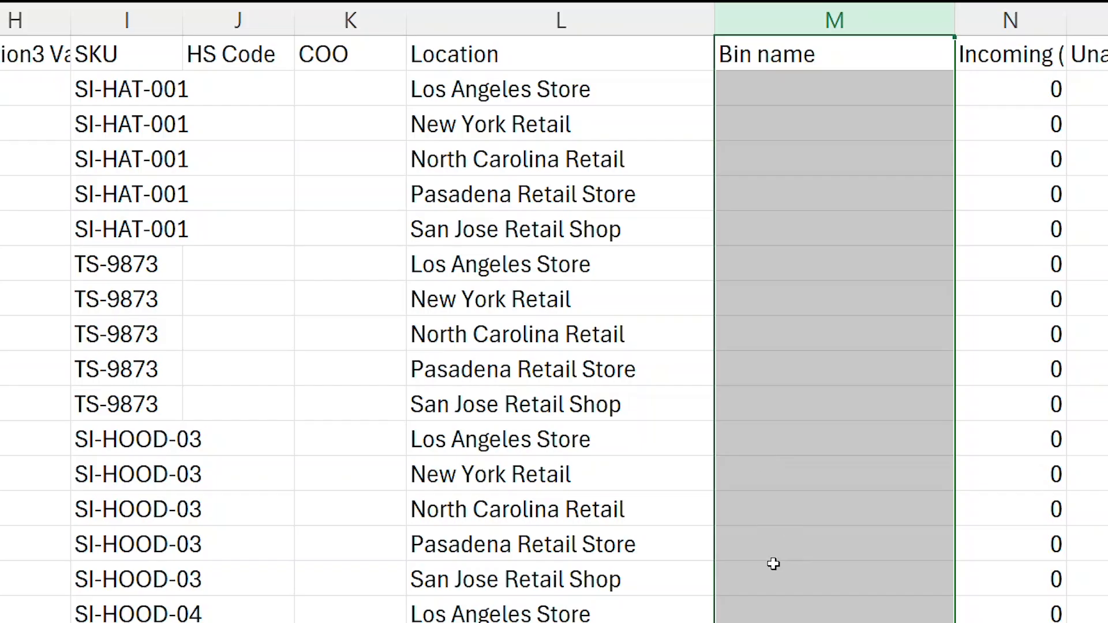
Widen all columns of the exported sheet to show their full headers and select the Bin name column
left_click_drag(693, 614, 648, 615)
key("ctrl+a")
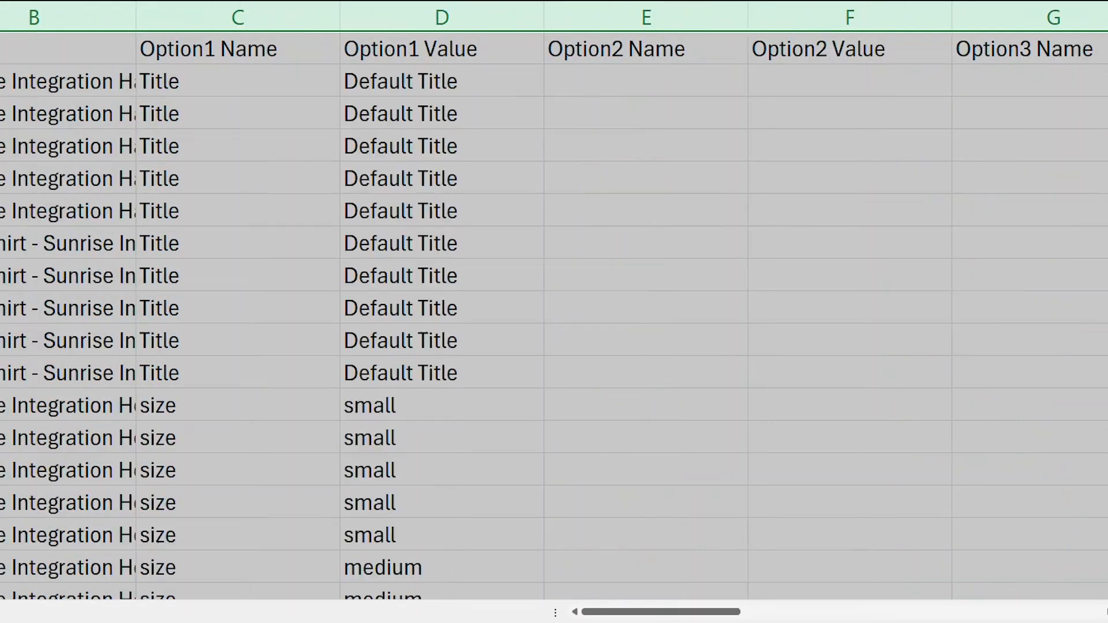
left_click(260, 116)
left_click_drag(681, 612, 952, 612)
left_click(510, 18)
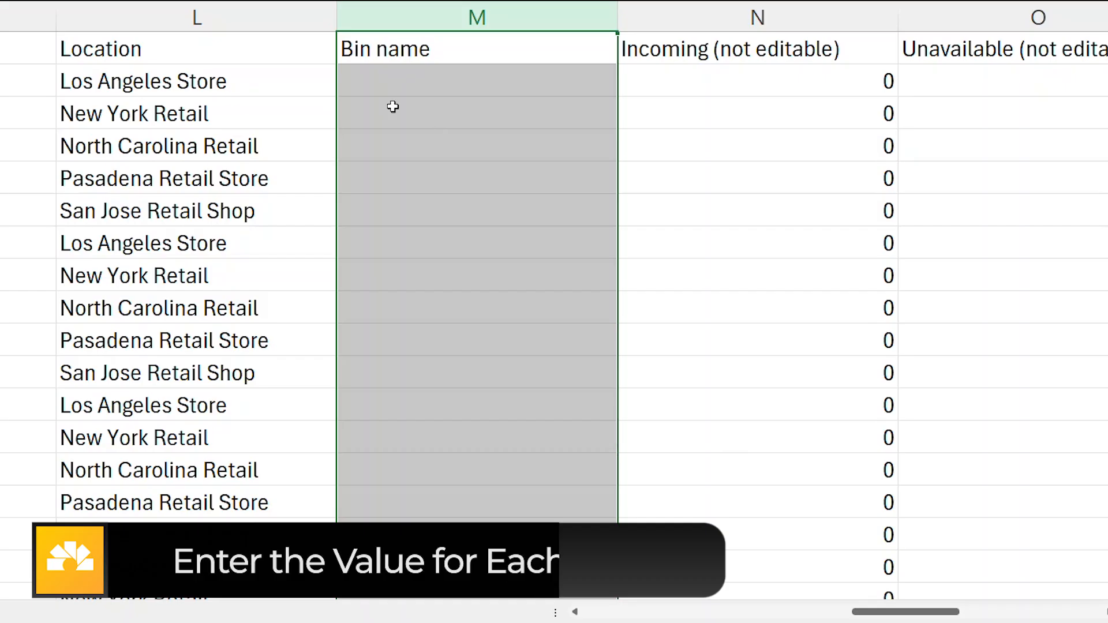
Enter the bin names "A-003 - Rack 7" for the first Los Angeles Store row and "WH332 - Row 4" for the New York Retail row
left_click(391, 85)
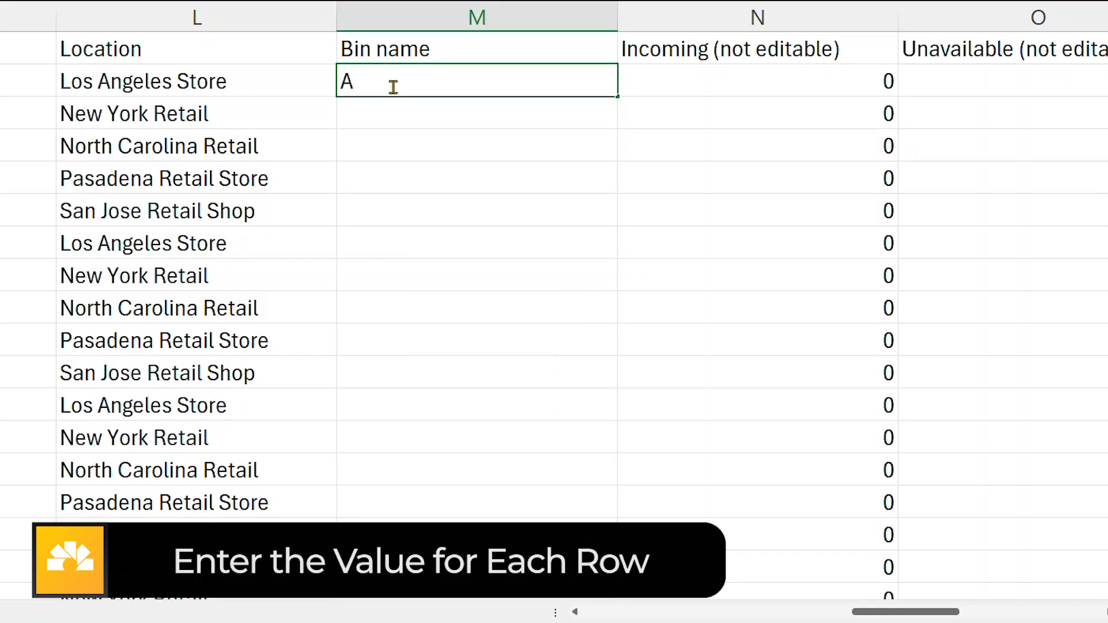
type("A-003 - Rack 7")
key("Return")
type("WH")
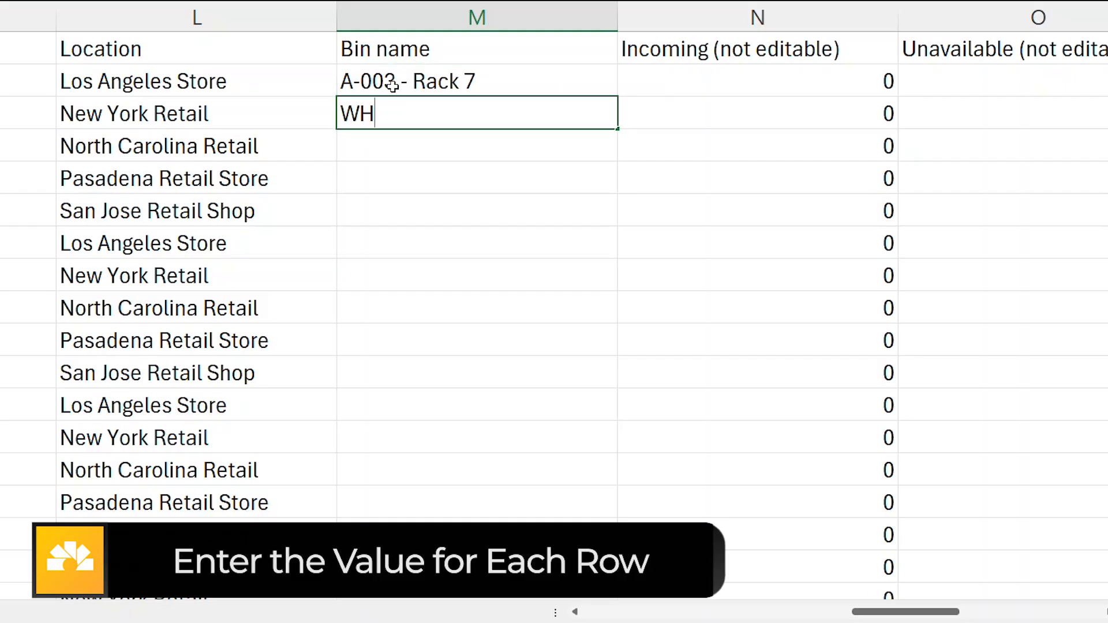
type("332 - Row 4")
key("Return")
Look over the remaining Bin name cells alongside the Location column and the earlier columns of the sheet
left_click_drag(383, 141, 408, 579)
scroll(452, 313, "up", 2)
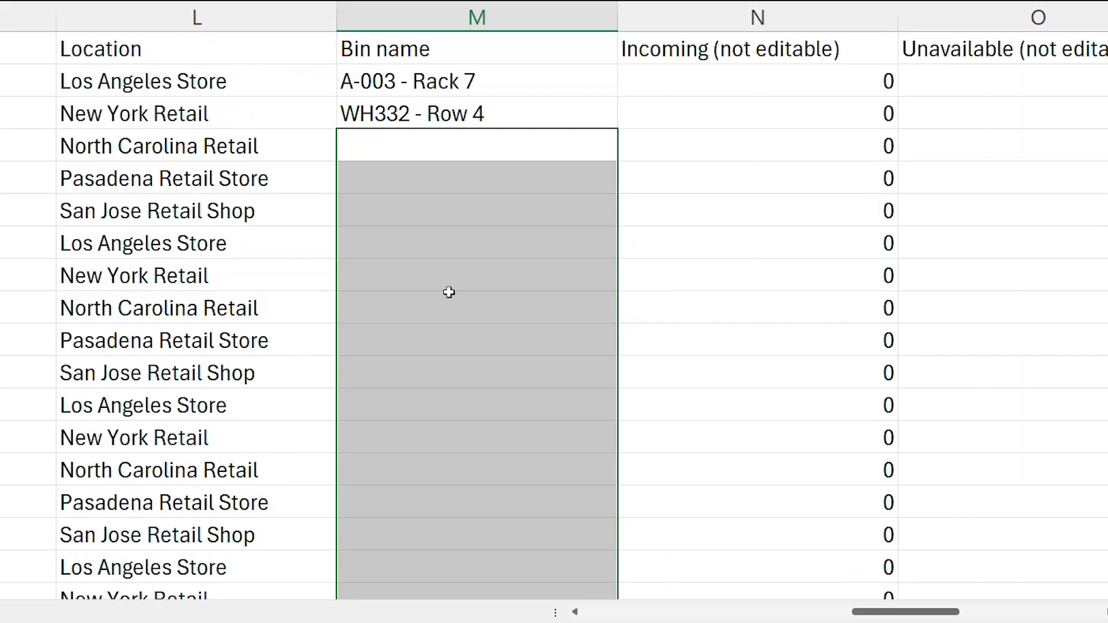
left_click(306, 264)
left_click(191, 17)
left_click(473, 243)
left_click_drag(876, 613, 600, 614)
left_click_drag(1, 81, 1, 210)
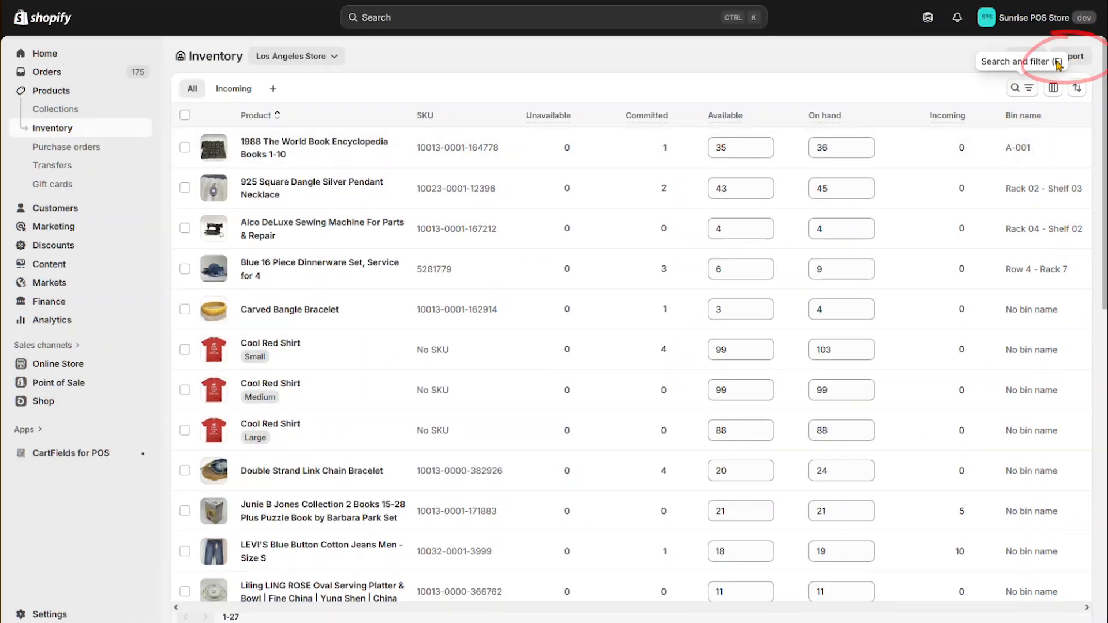
Switch to Shopify, import inventory_export_1.csv into the inventory, and dismiss the import dialog
left_click(1070, 60)
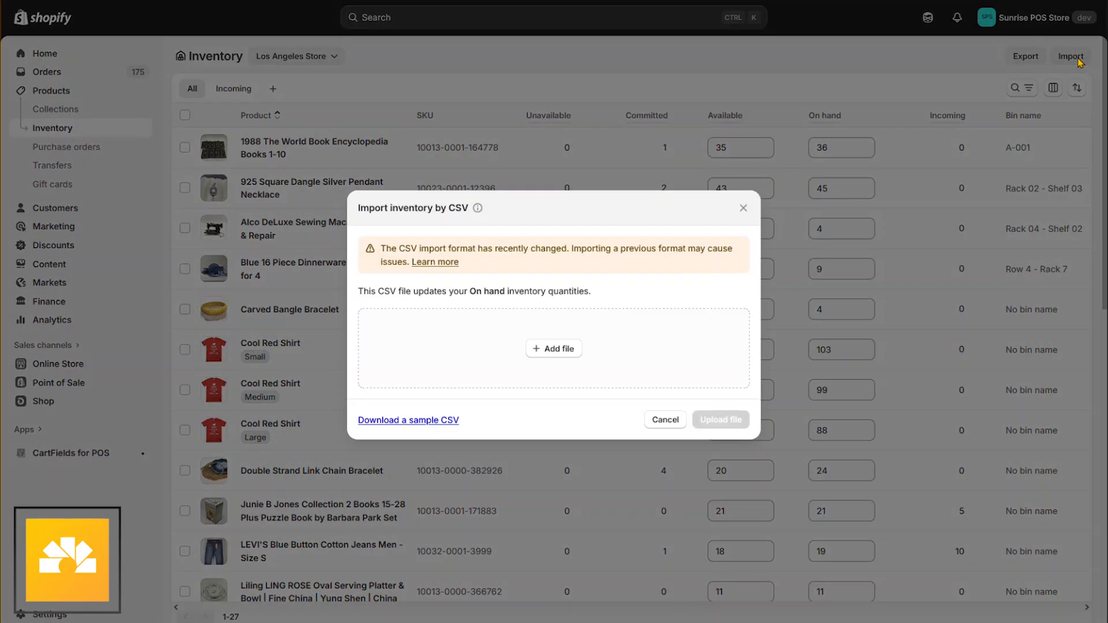
left_click(551, 349)
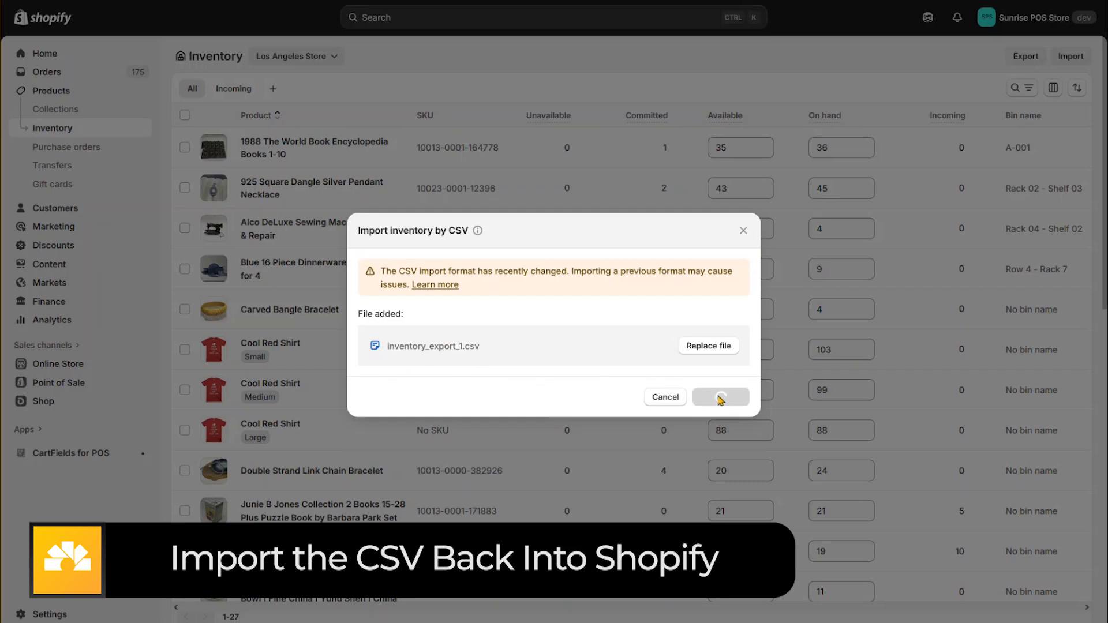
left_click(719, 351)
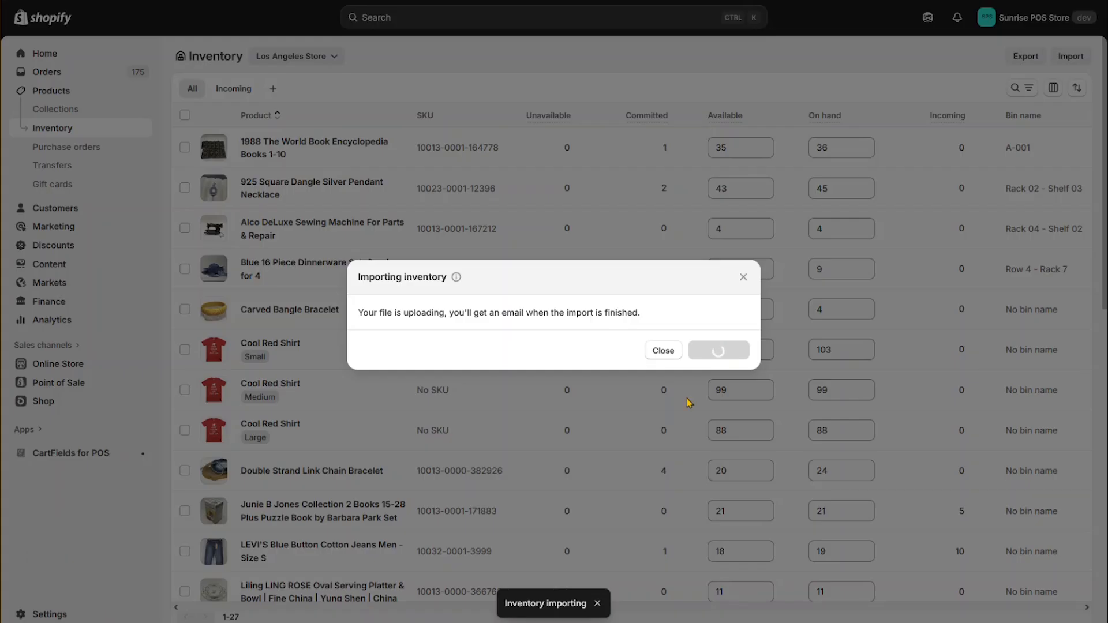
left_click(662, 351)
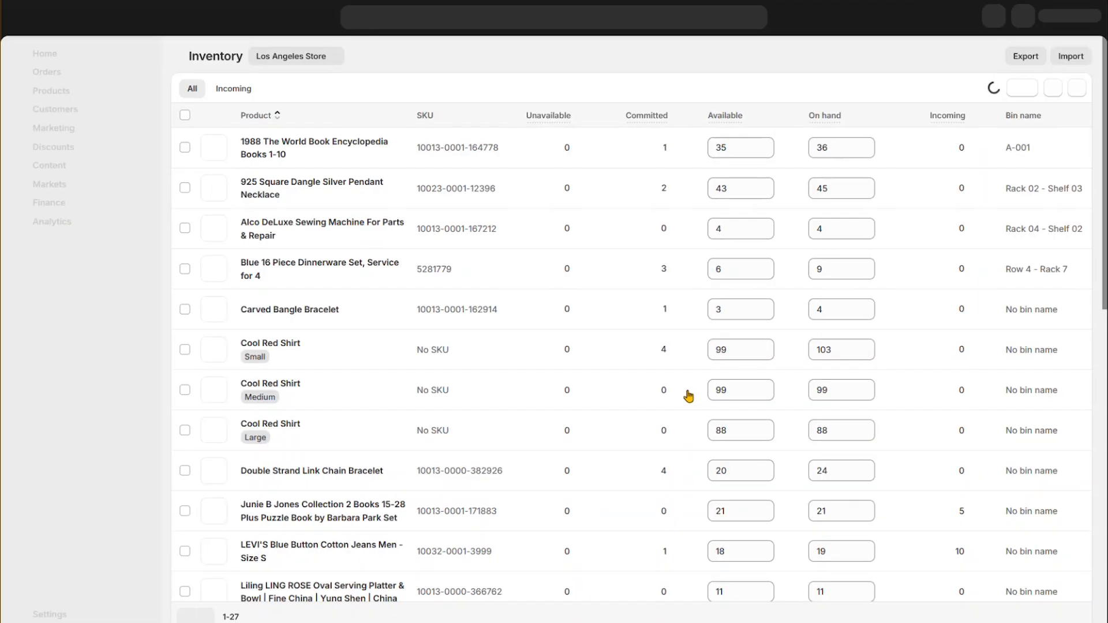
Find the Sunrise Integration Hat in the inventory list and open only that variant in the bulk editor
scroll(688, 397, "down", 10)
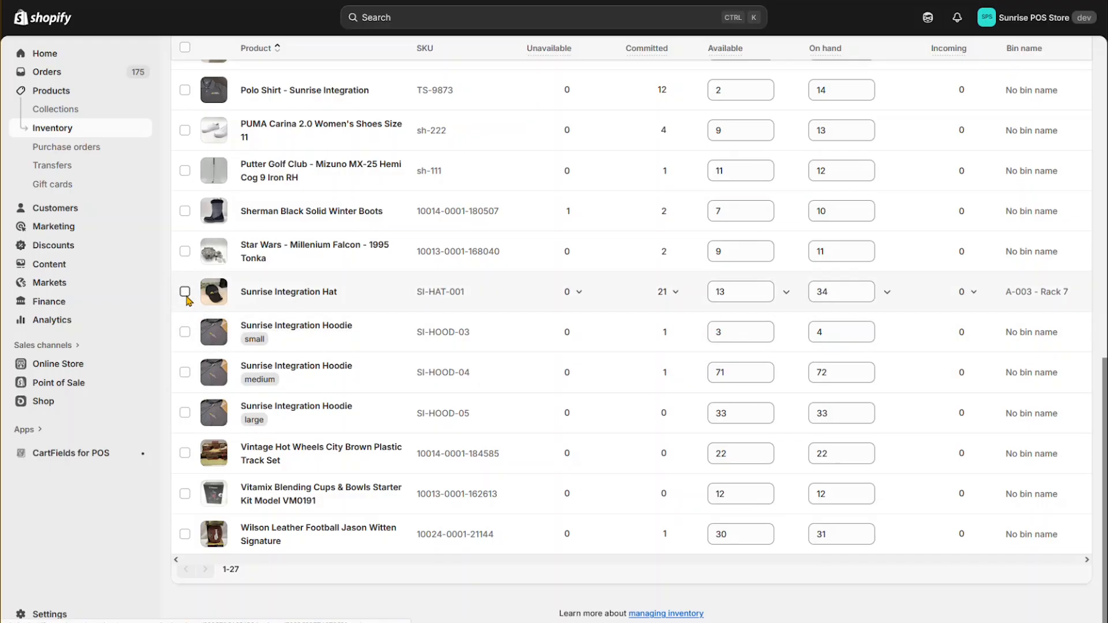
left_click(185, 291)
scroll(717, 329, "up", 10)
left_click(806, 116)
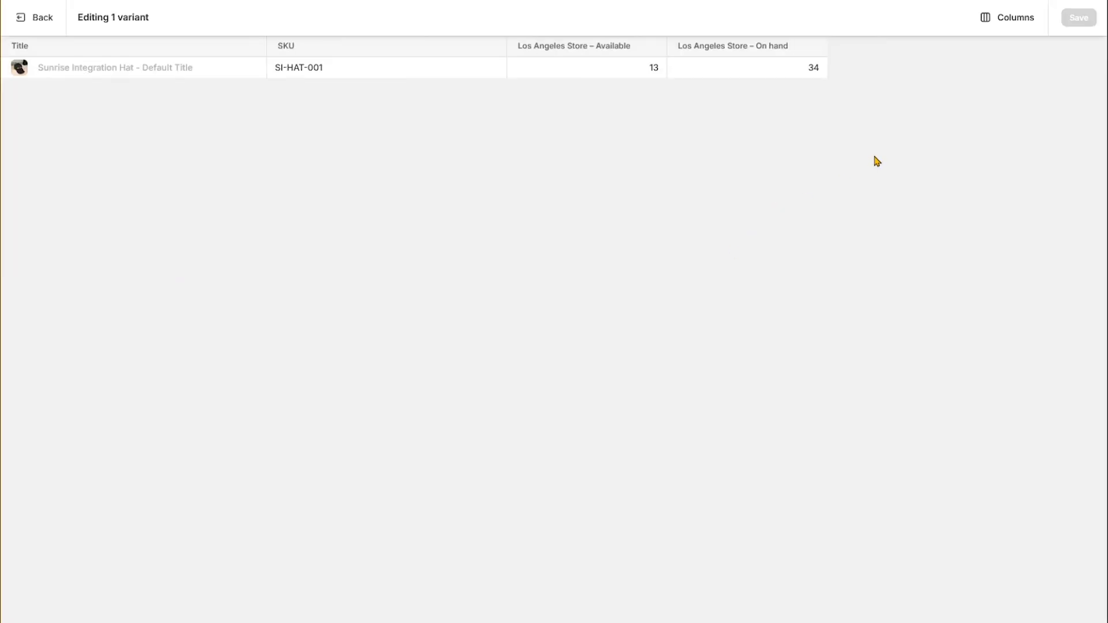
Show the Los Angeles Store bin name column in the bulk editor and check the hat's bin name
left_click(1008, 23)
scroll(940, 233, "down", 5)
left_click(862, 349)
left_click(706, 313)
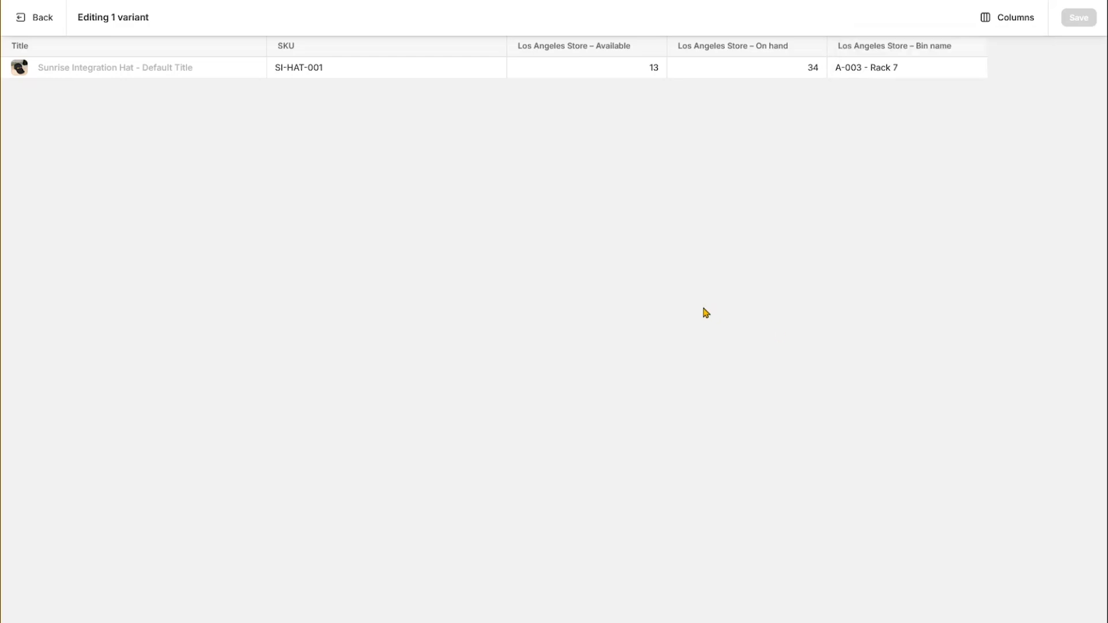
left_click(936, 64)
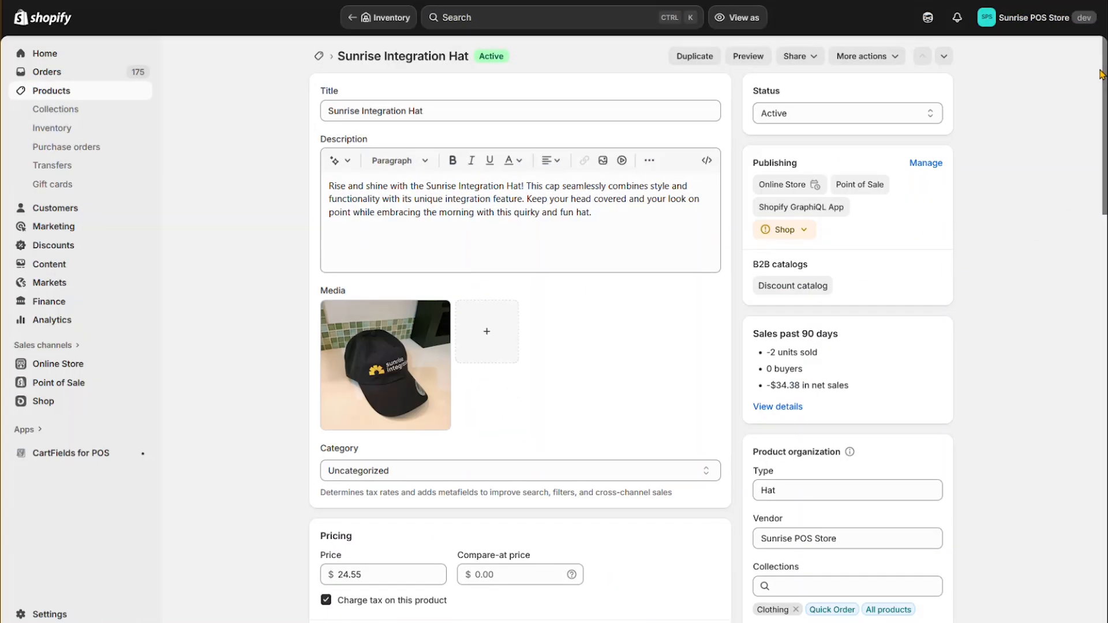
Look through the Sunrise Integration Hat's product page for a bin name, including its inventory and metafields sections
scroll(1104, 60, "down", 4)
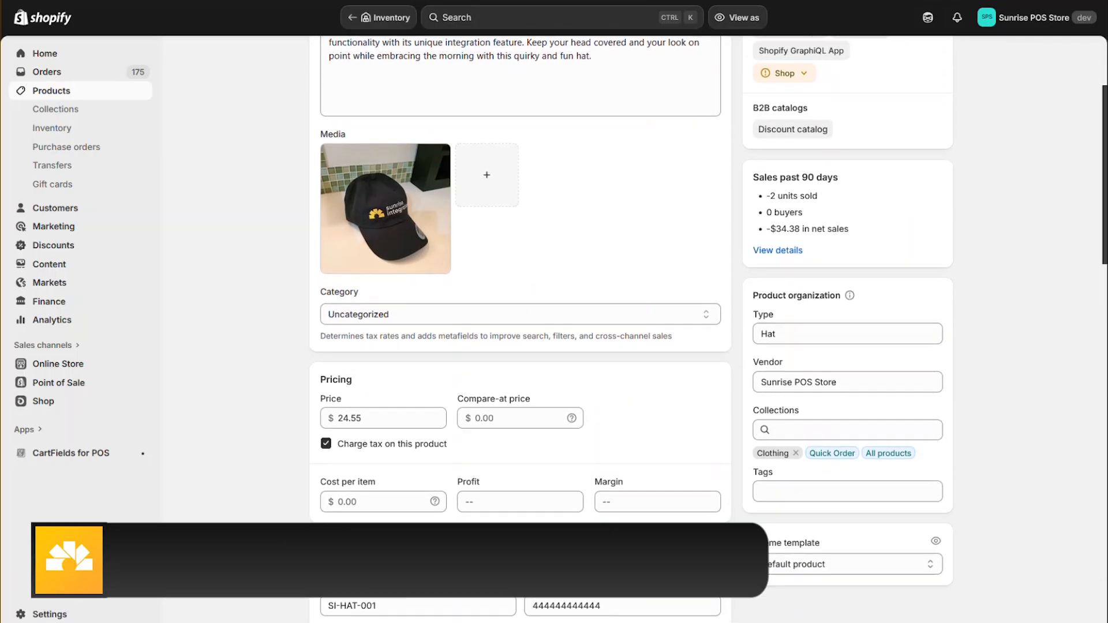
scroll(997, 326, "down", 5)
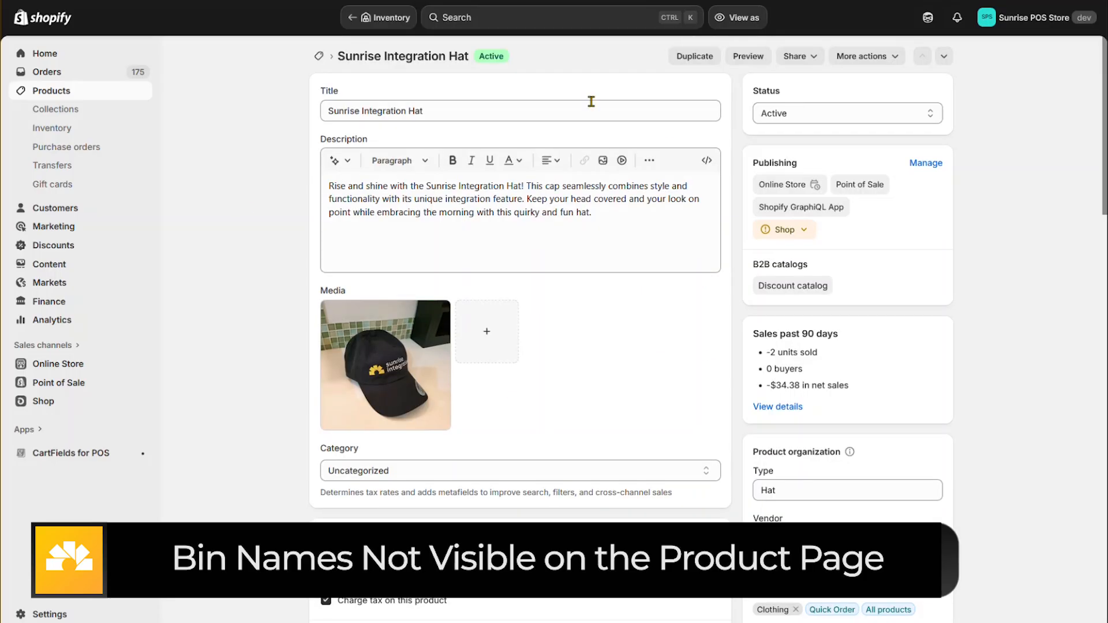
scroll(234, 381, "down", 4)
scroll(234, 381, "down", 7)
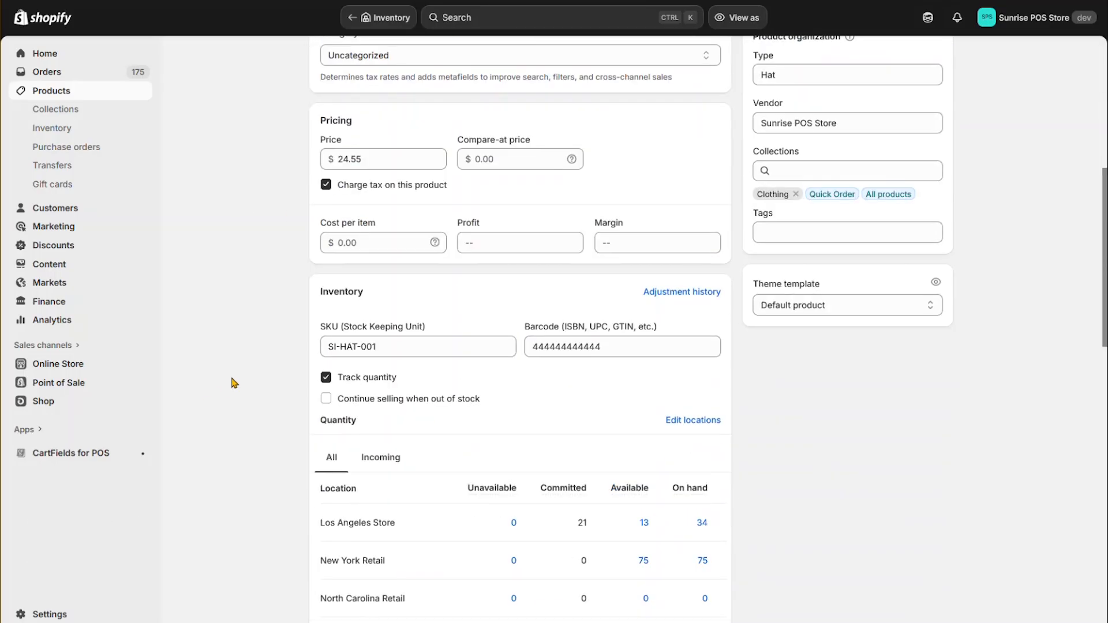
scroll(829, 389, "down", 10)
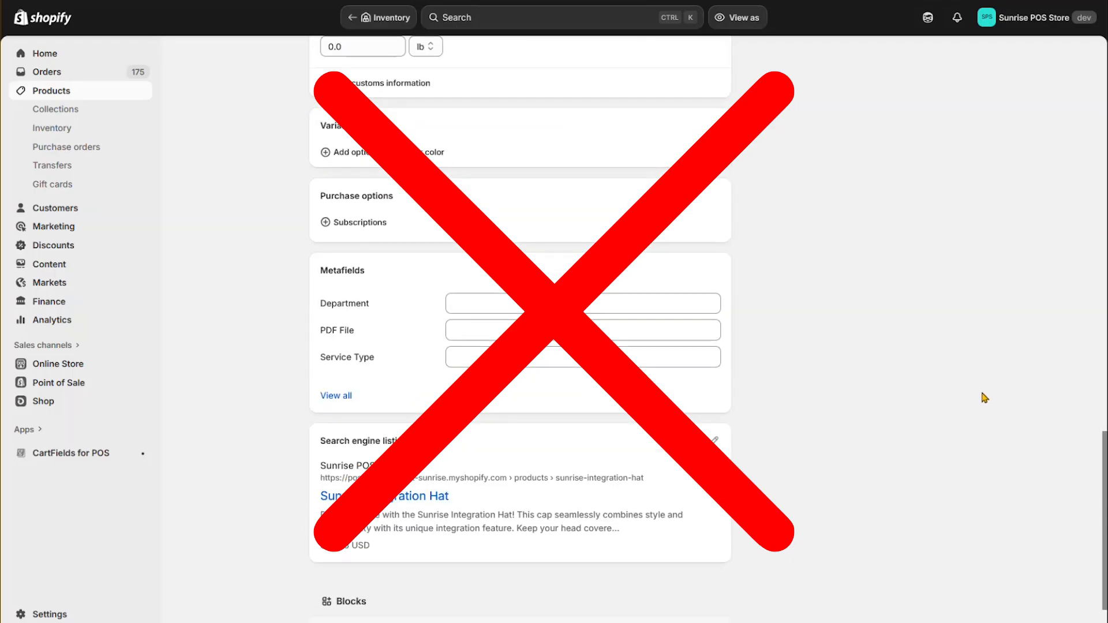
scroll(984, 398, "up", 20)
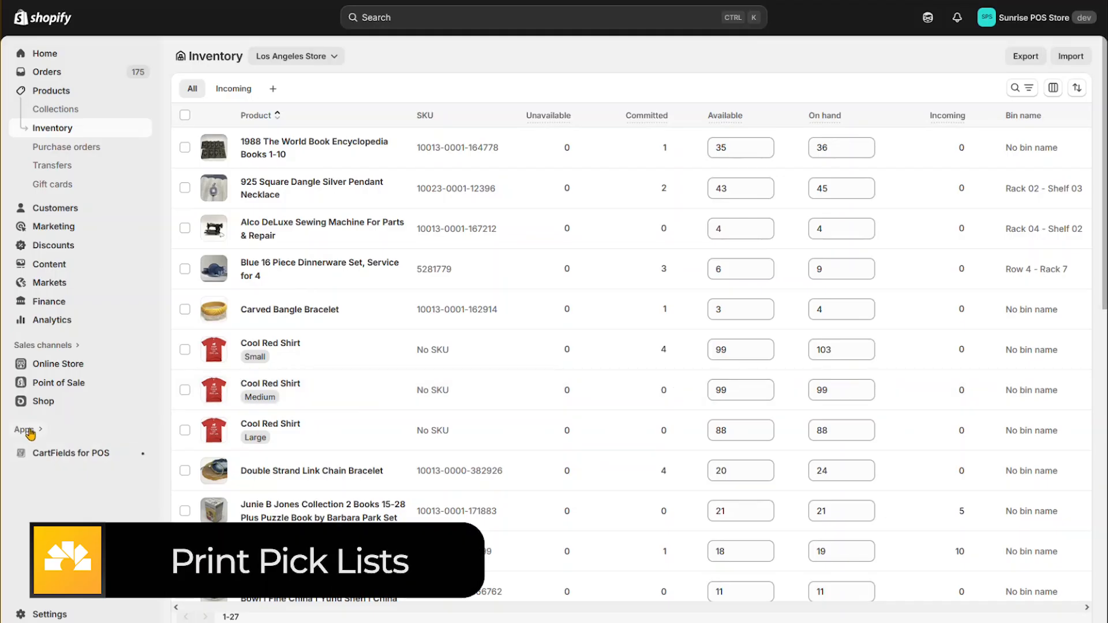
Open the Order Printer app and view its Pick list template
left_click(30, 434)
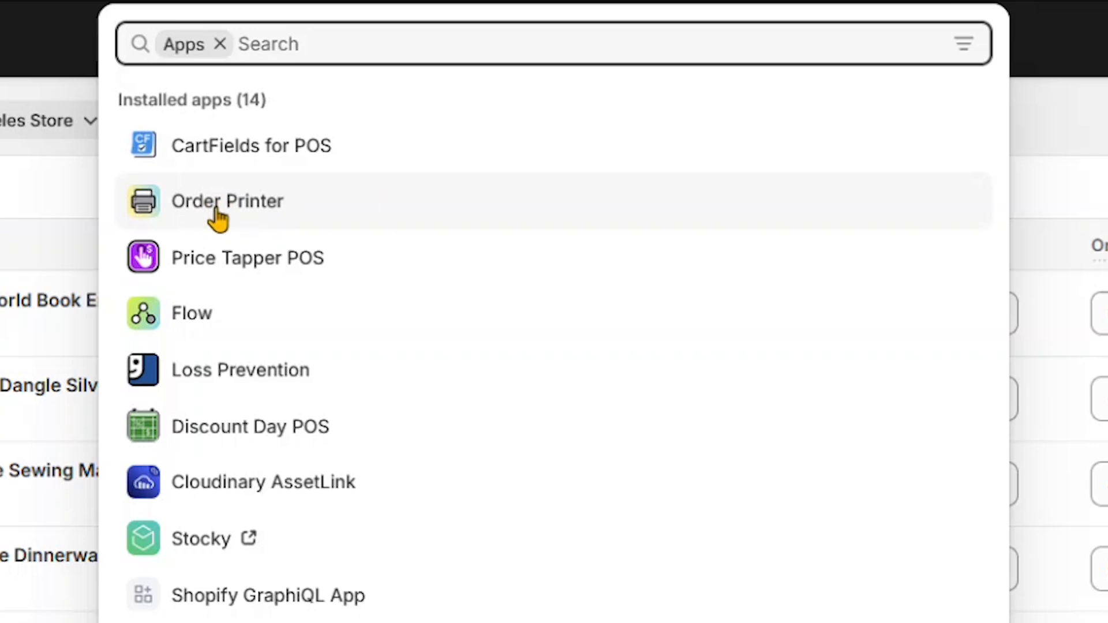
left_click(240, 213)
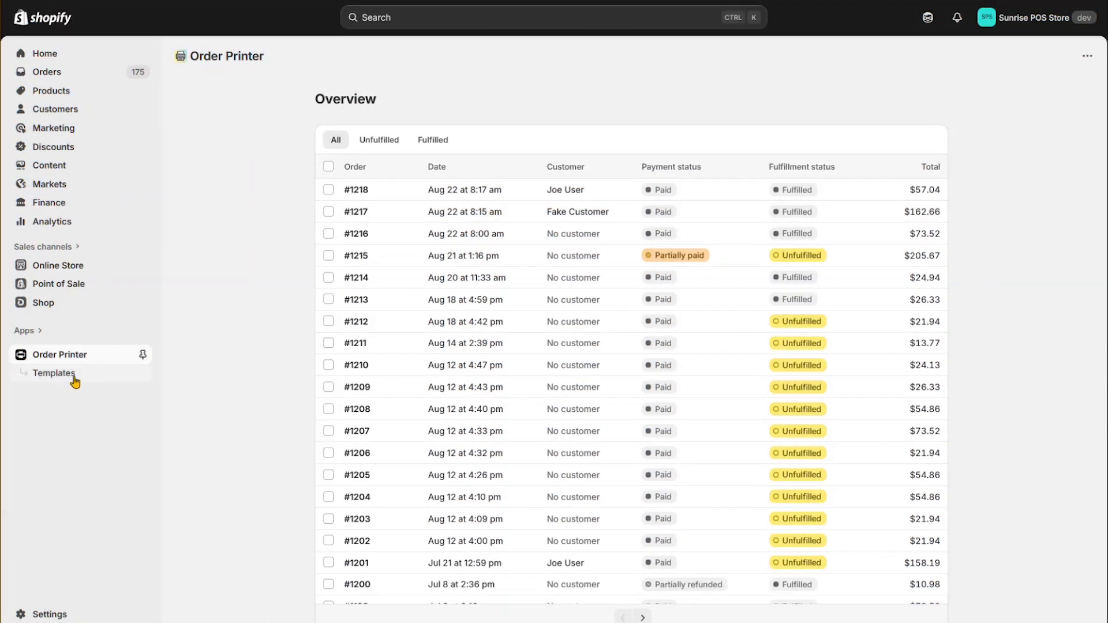
left_click(62, 375)
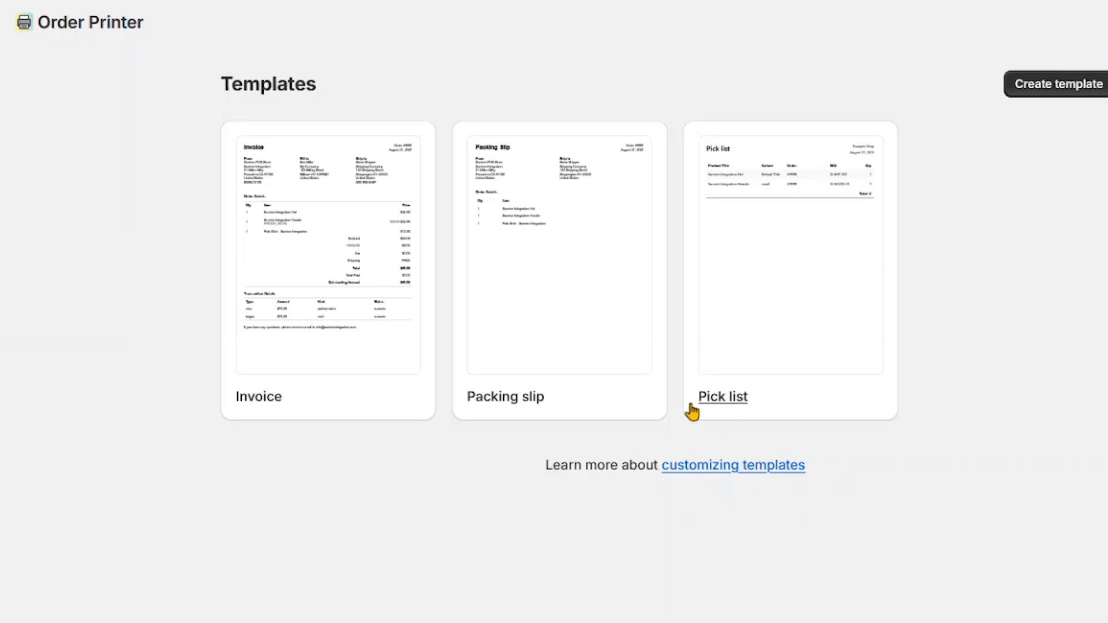
left_click(783, 254)
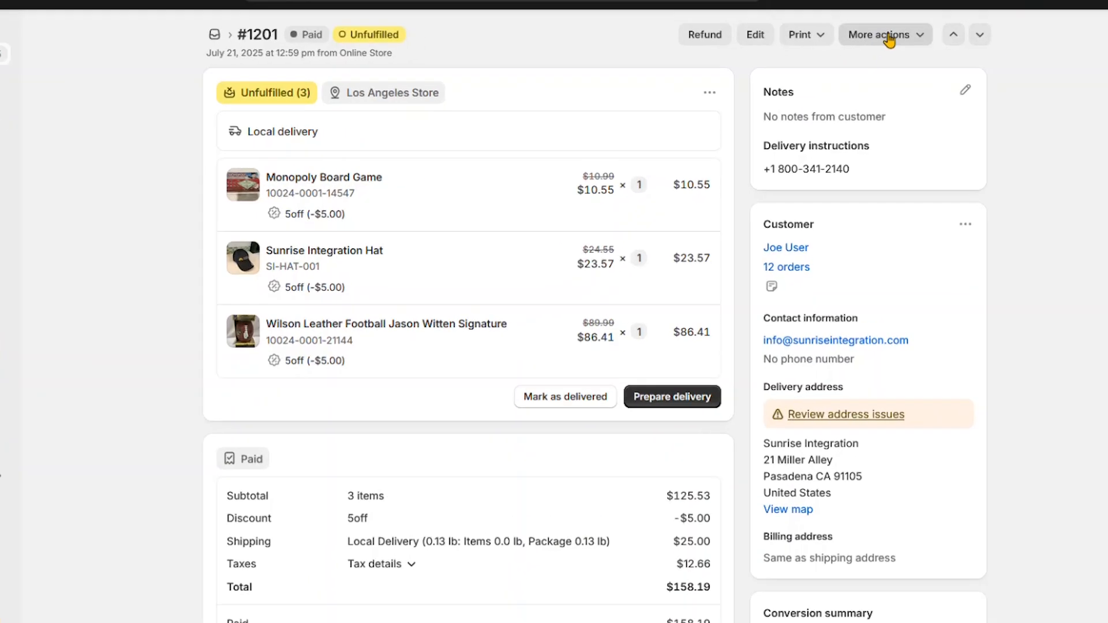
Print only the pick list of the unfulfilled local delivery order with Order Printer, leaving out the invoice and packing slip
left_click(868, 56)
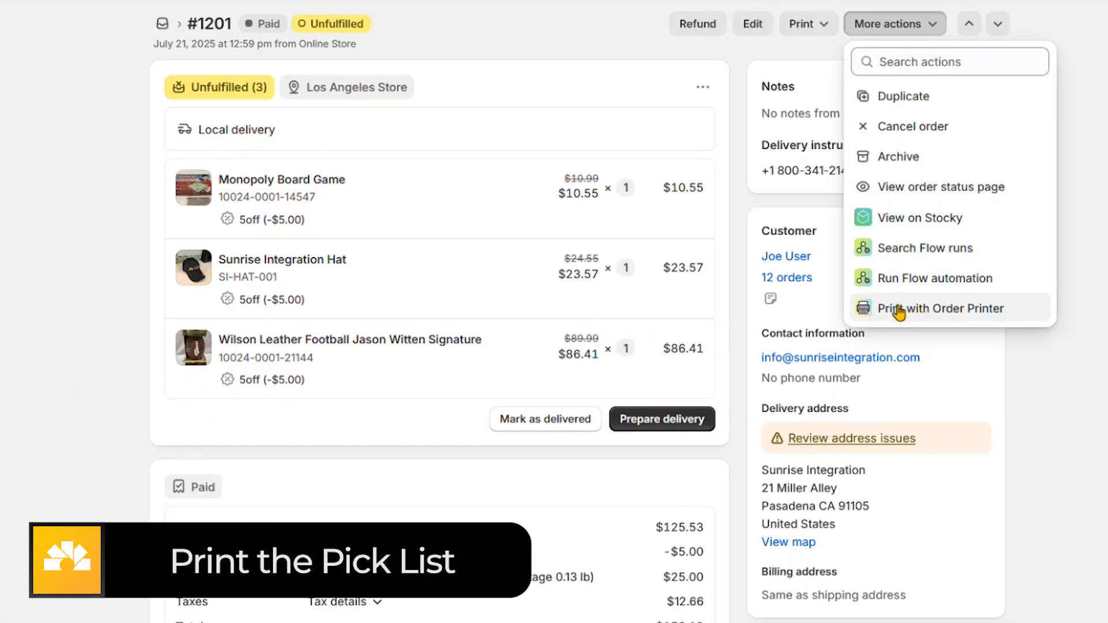
left_click(939, 311)
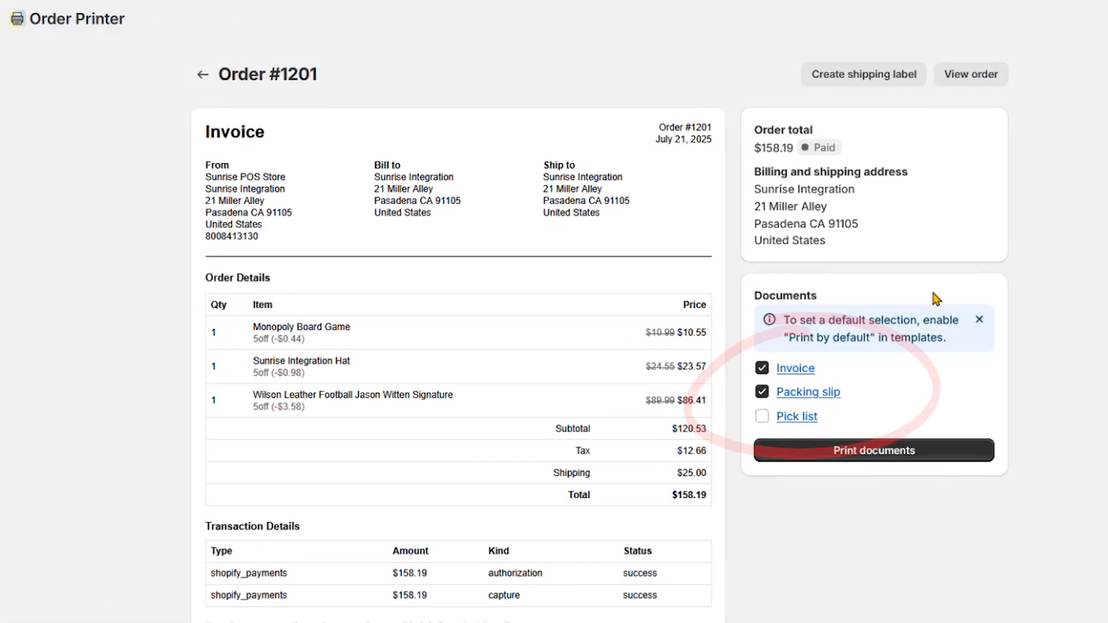
left_click(762, 417)
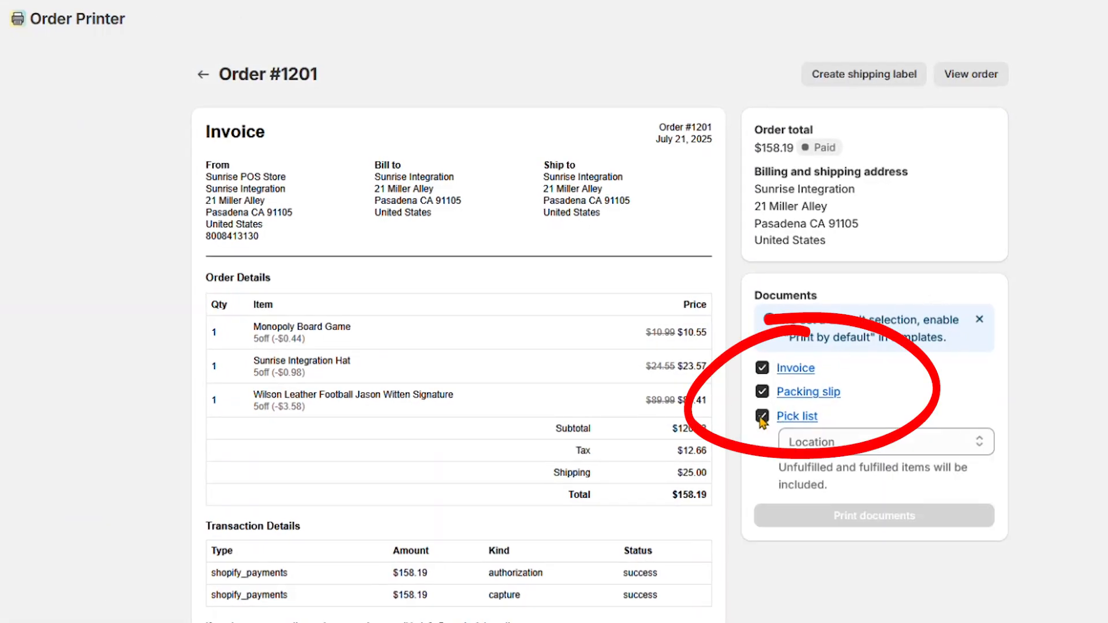
left_click(763, 370)
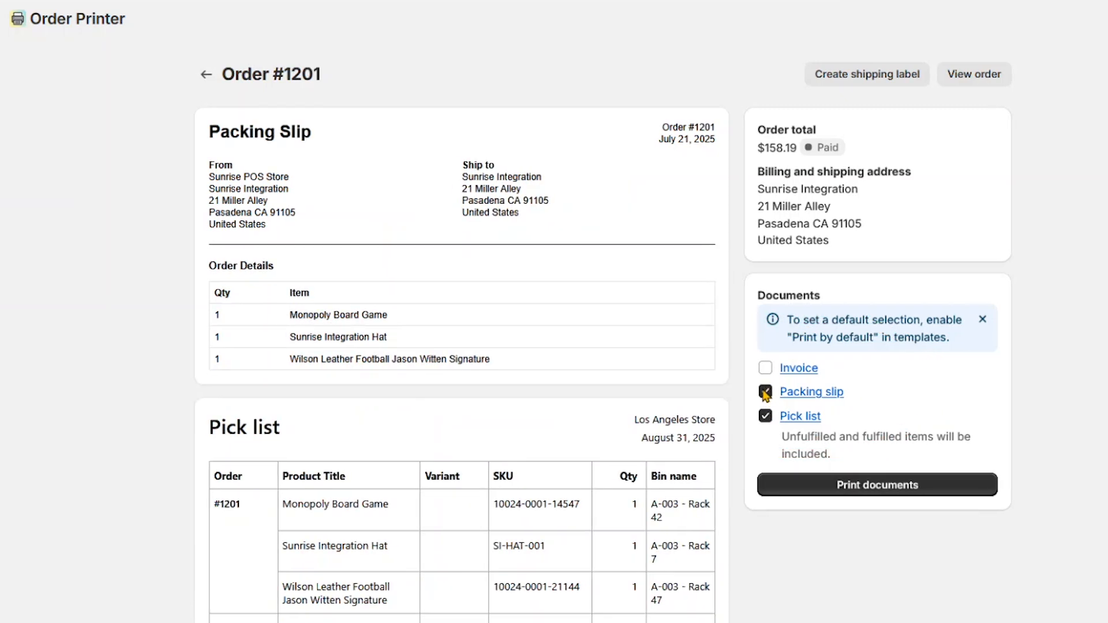
left_click(763, 392)
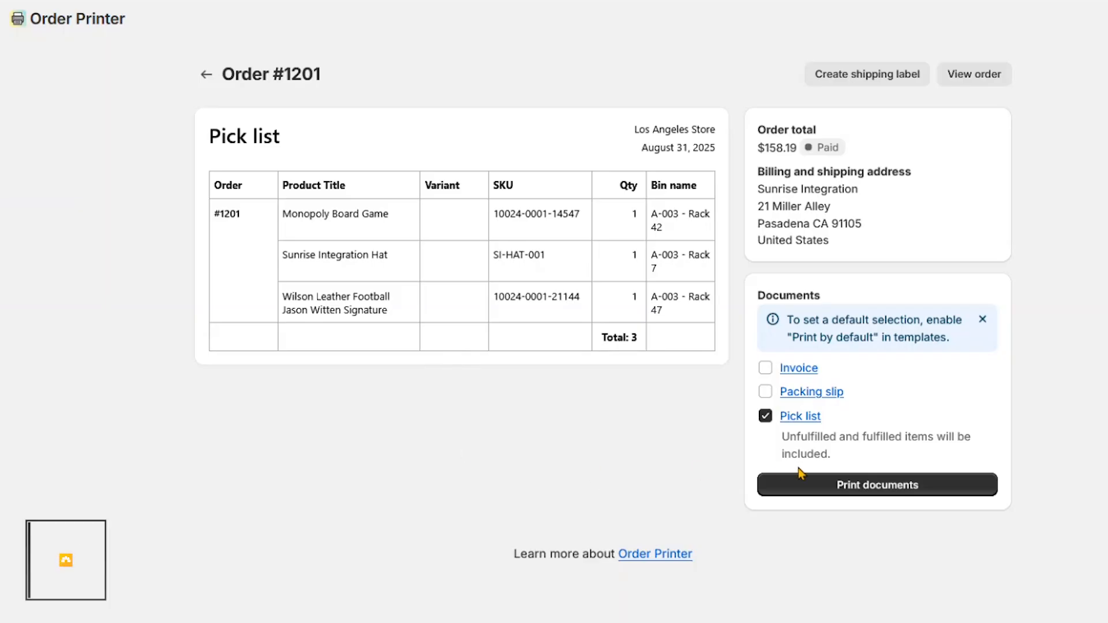
left_click(874, 488)
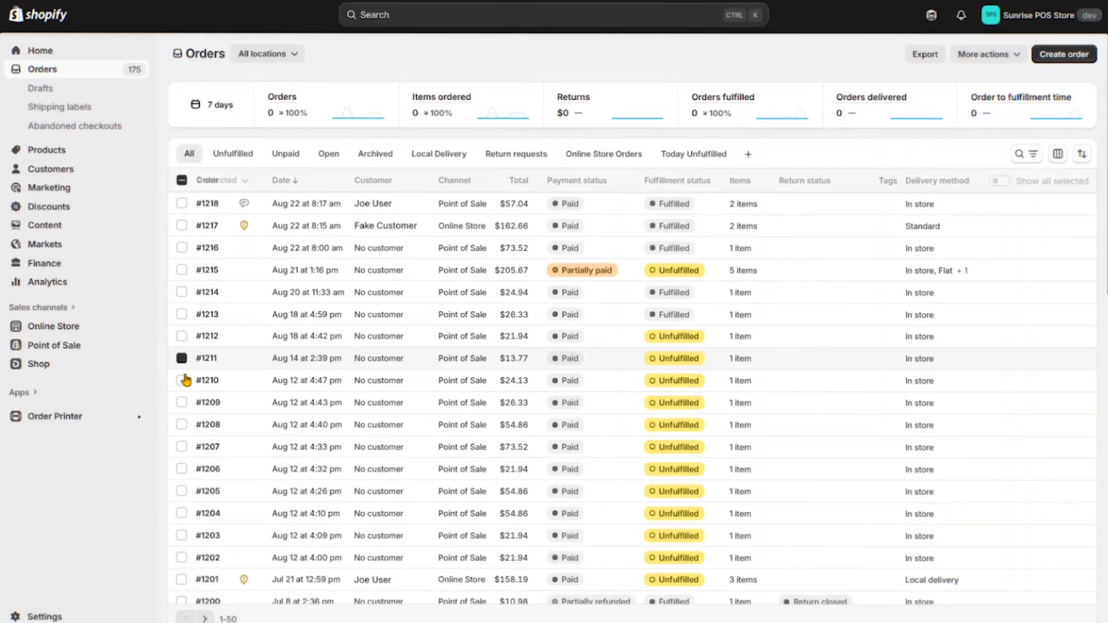
Select the seven consecutive unfulfilled orders from Aug 14 at 2:39 pm down to Aug 12 at 4:26 pm
left_click(185, 358)
left_click(184, 380)
left_click(185, 402)
left_click(185, 423)
left_click(185, 446)
left_click(184, 467)
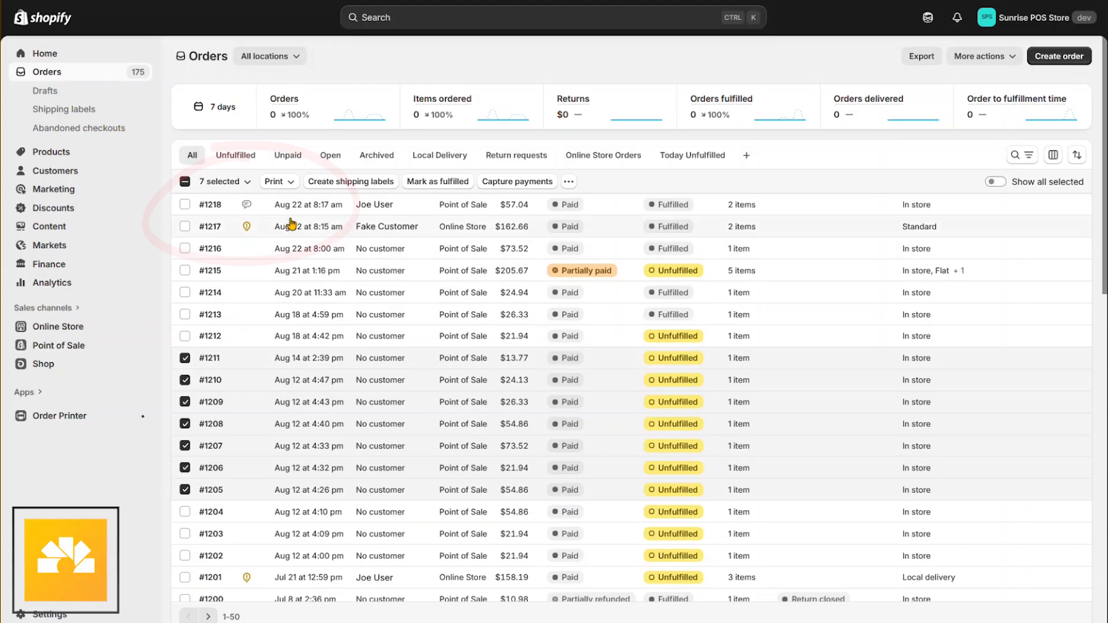
Open the selected orders in Order Printer, include the pick list with the invoice and packing slip, and review the document preview
left_click(279, 182)
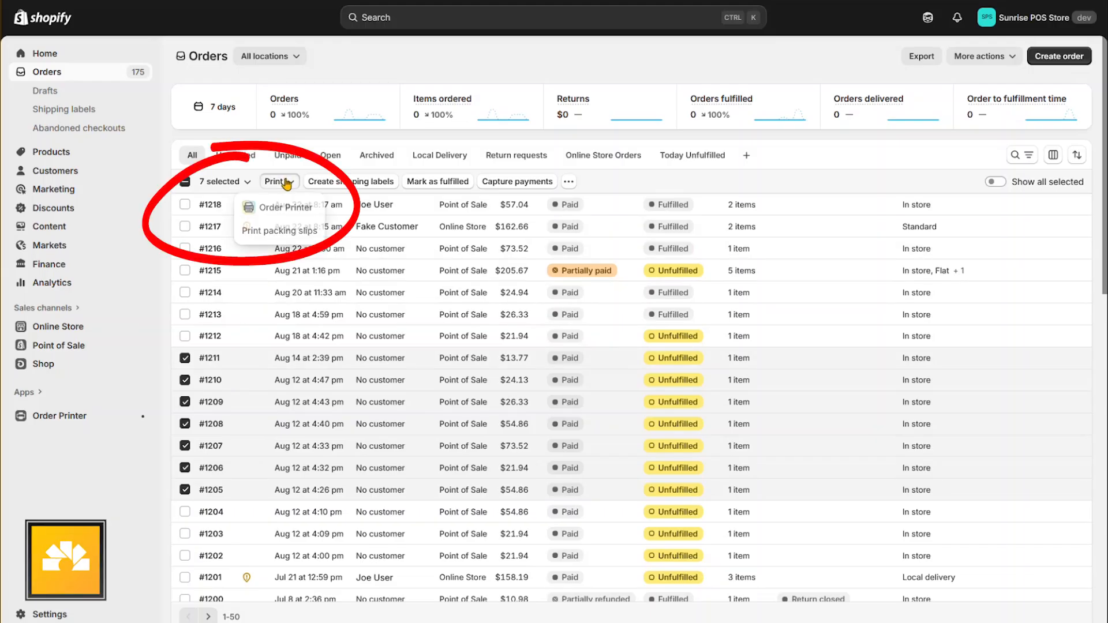
left_click(281, 211)
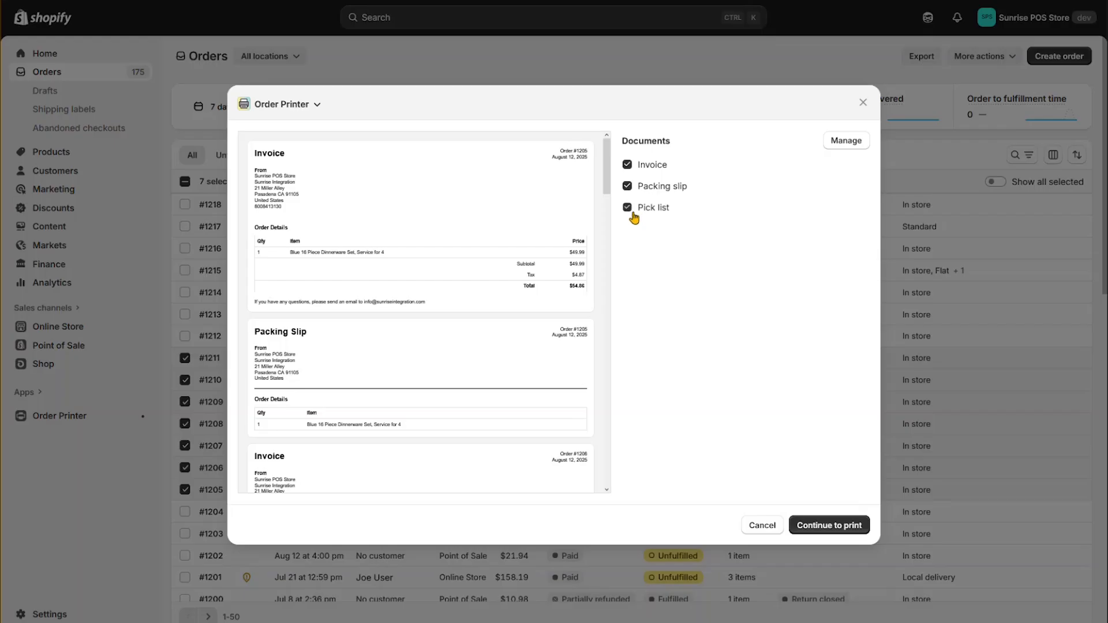
left_click(628, 208)
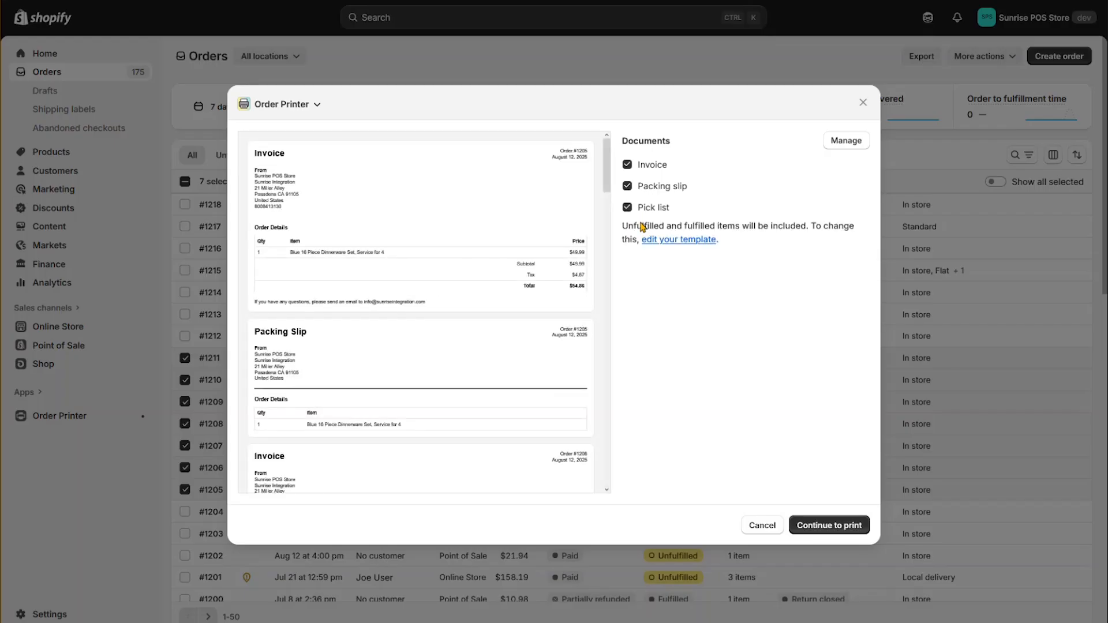
scroll(496, 316, "down", 5)
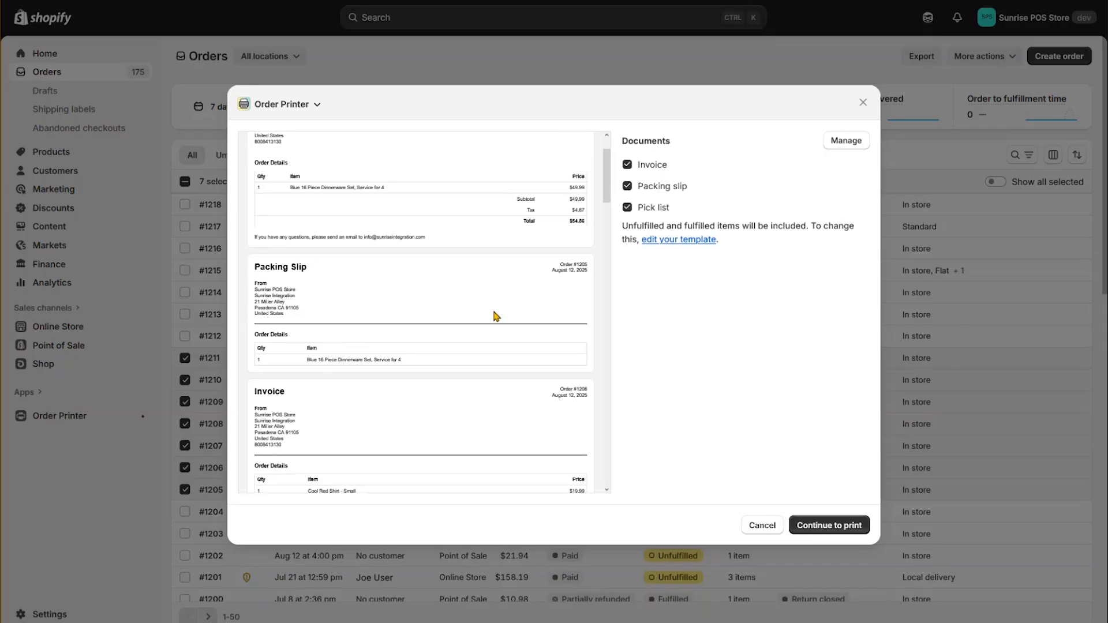
scroll(496, 316, "down", 5)
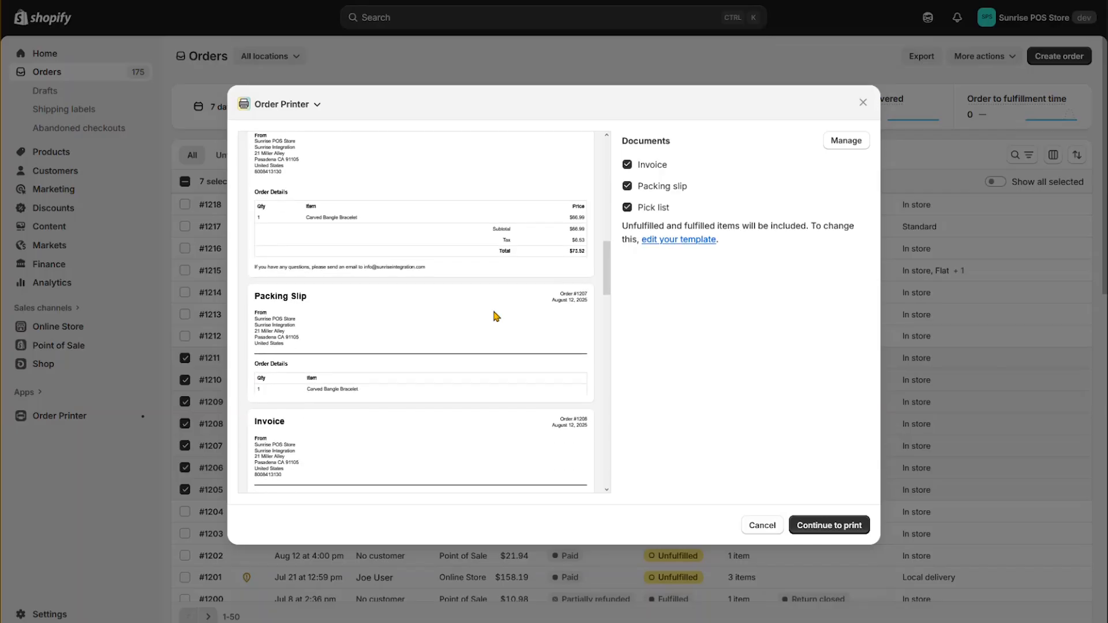
scroll(496, 317, "down", 5)
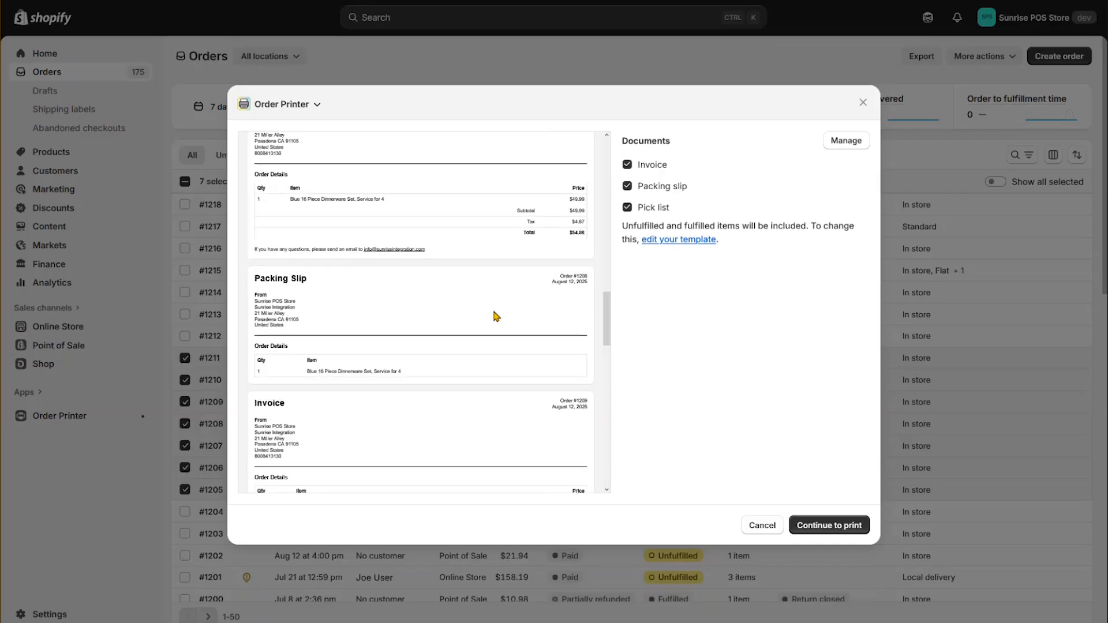
scroll(495, 316, "down", 15)
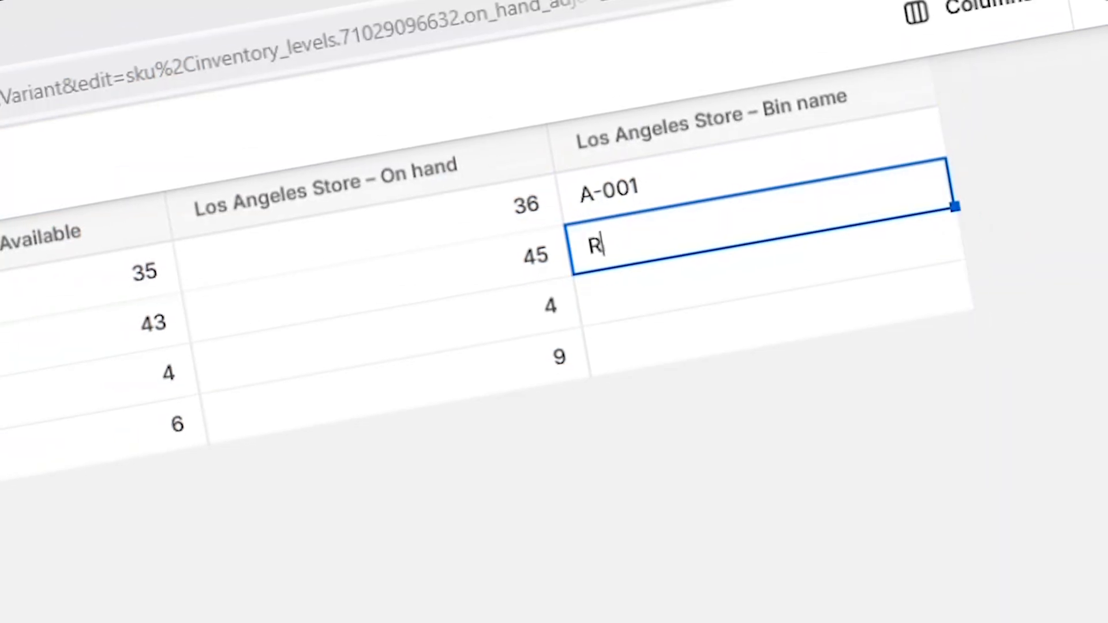
type("ack 02 - Shelf 03")
left_click(668, 292)
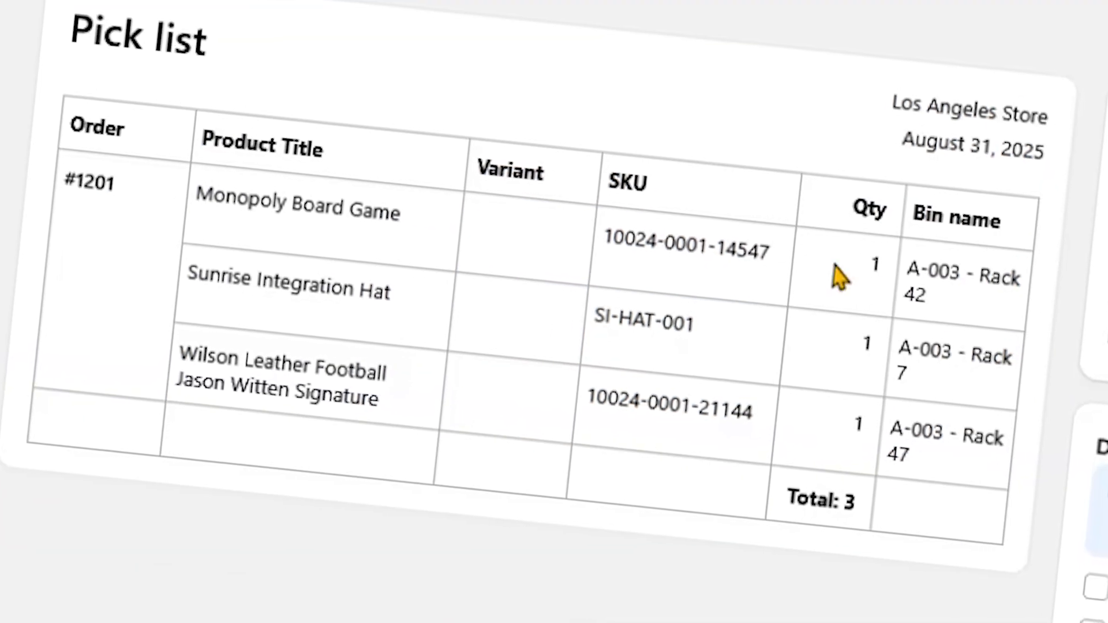